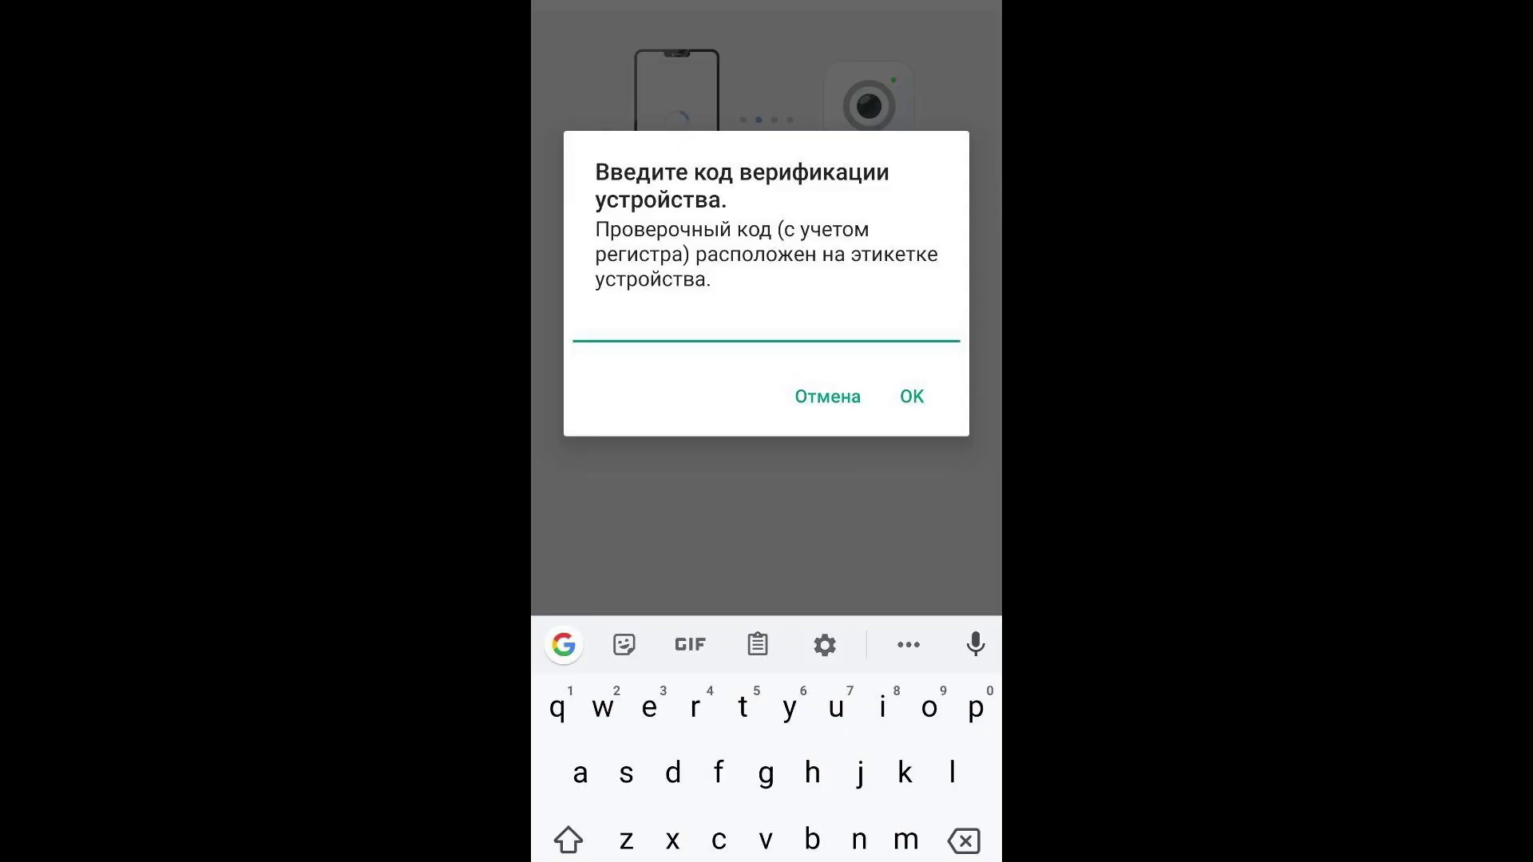
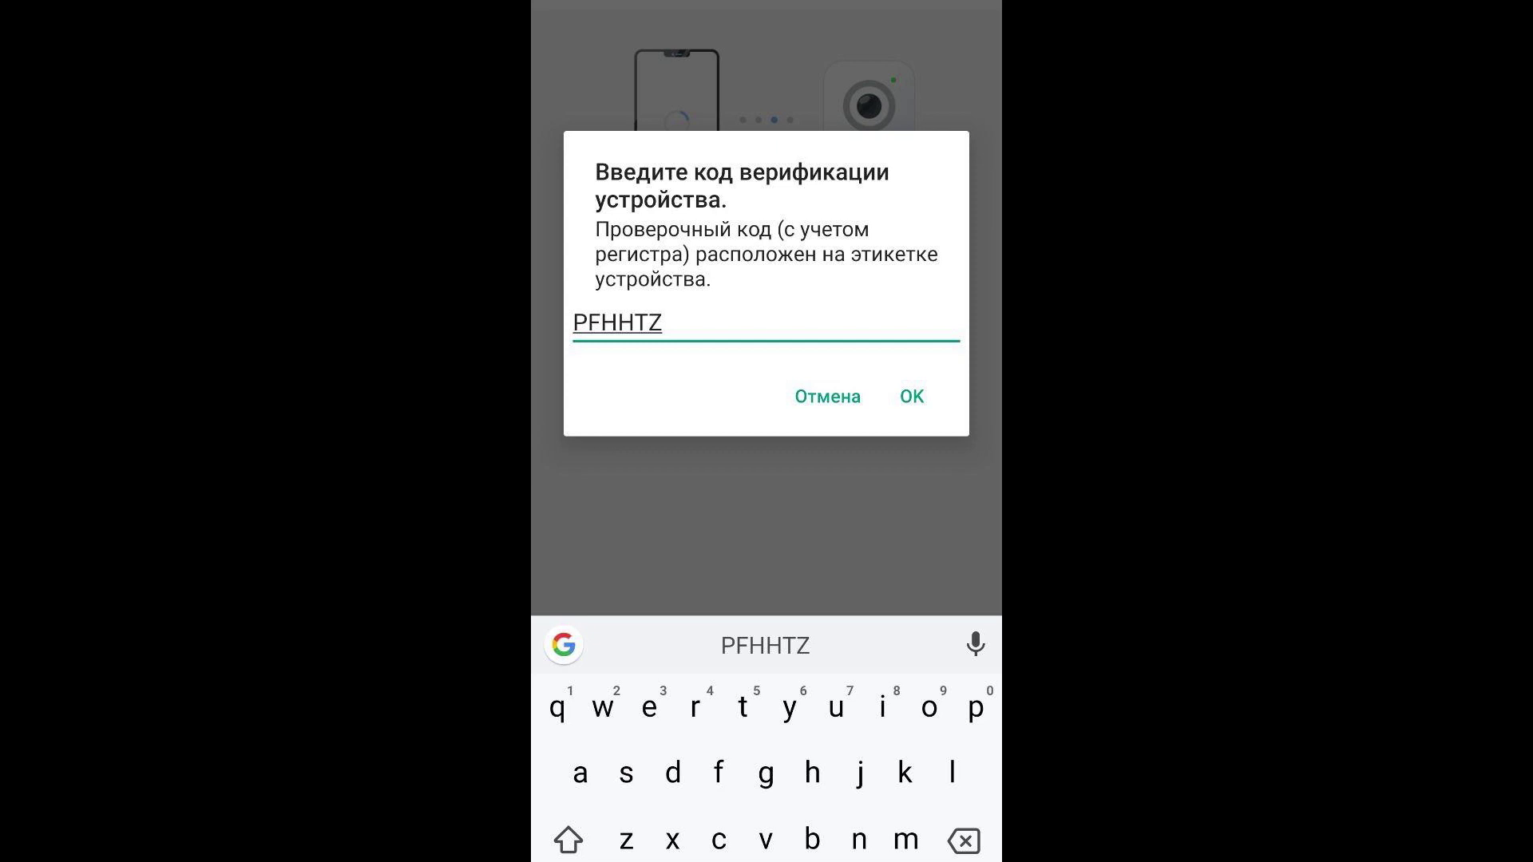
# Step: Enter the verification code from the camera's label and confirm it
pyautogui.press('Return')
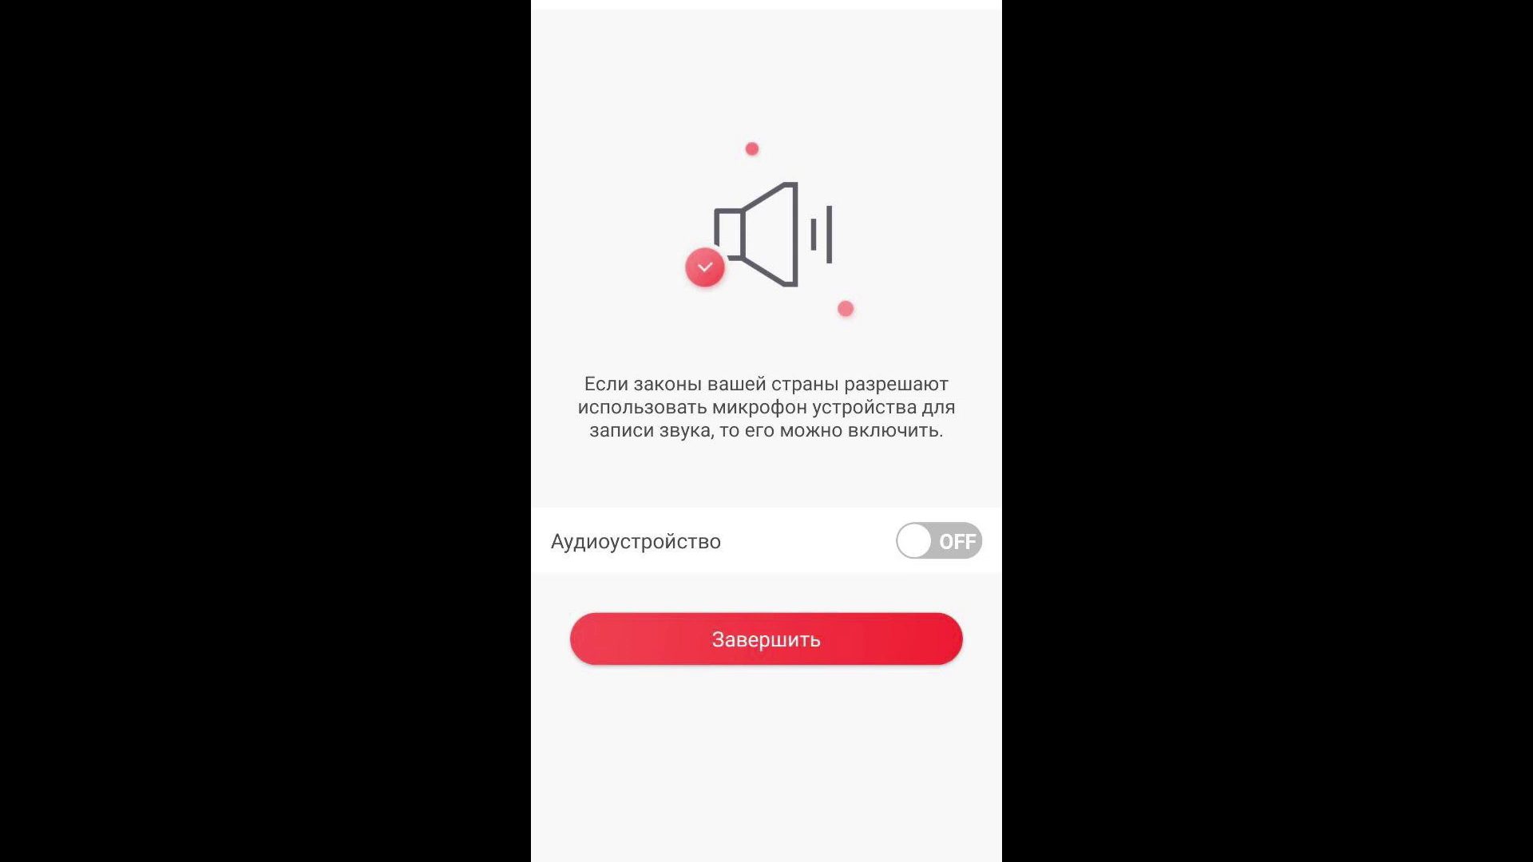
# Step: Finish adding the DS-2CV2Q21FD-IW with audio off and open its live view
pyautogui.click(767, 639)
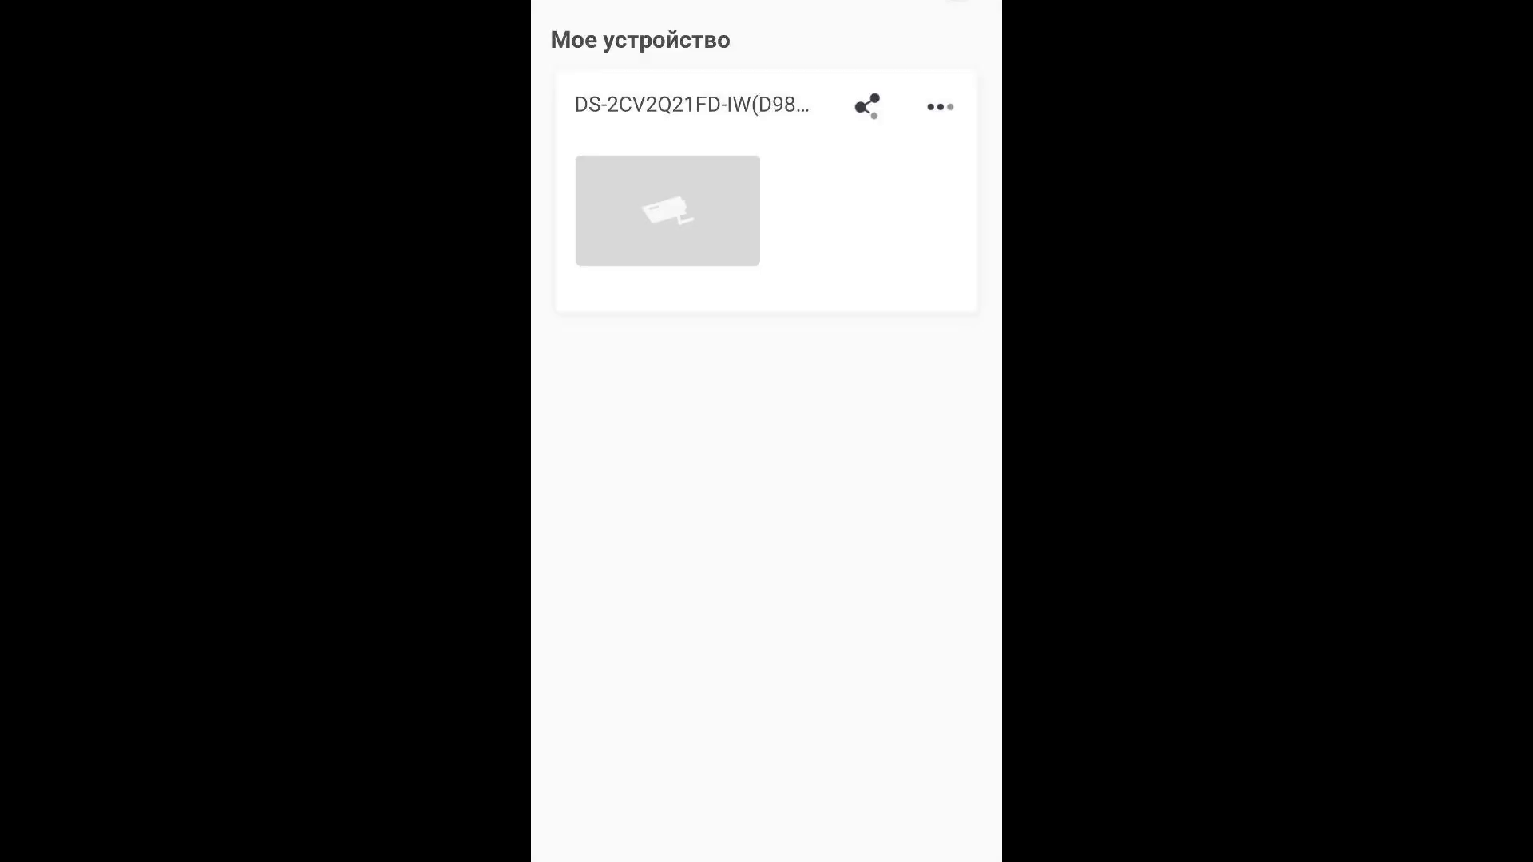
pyautogui.click(667, 210)
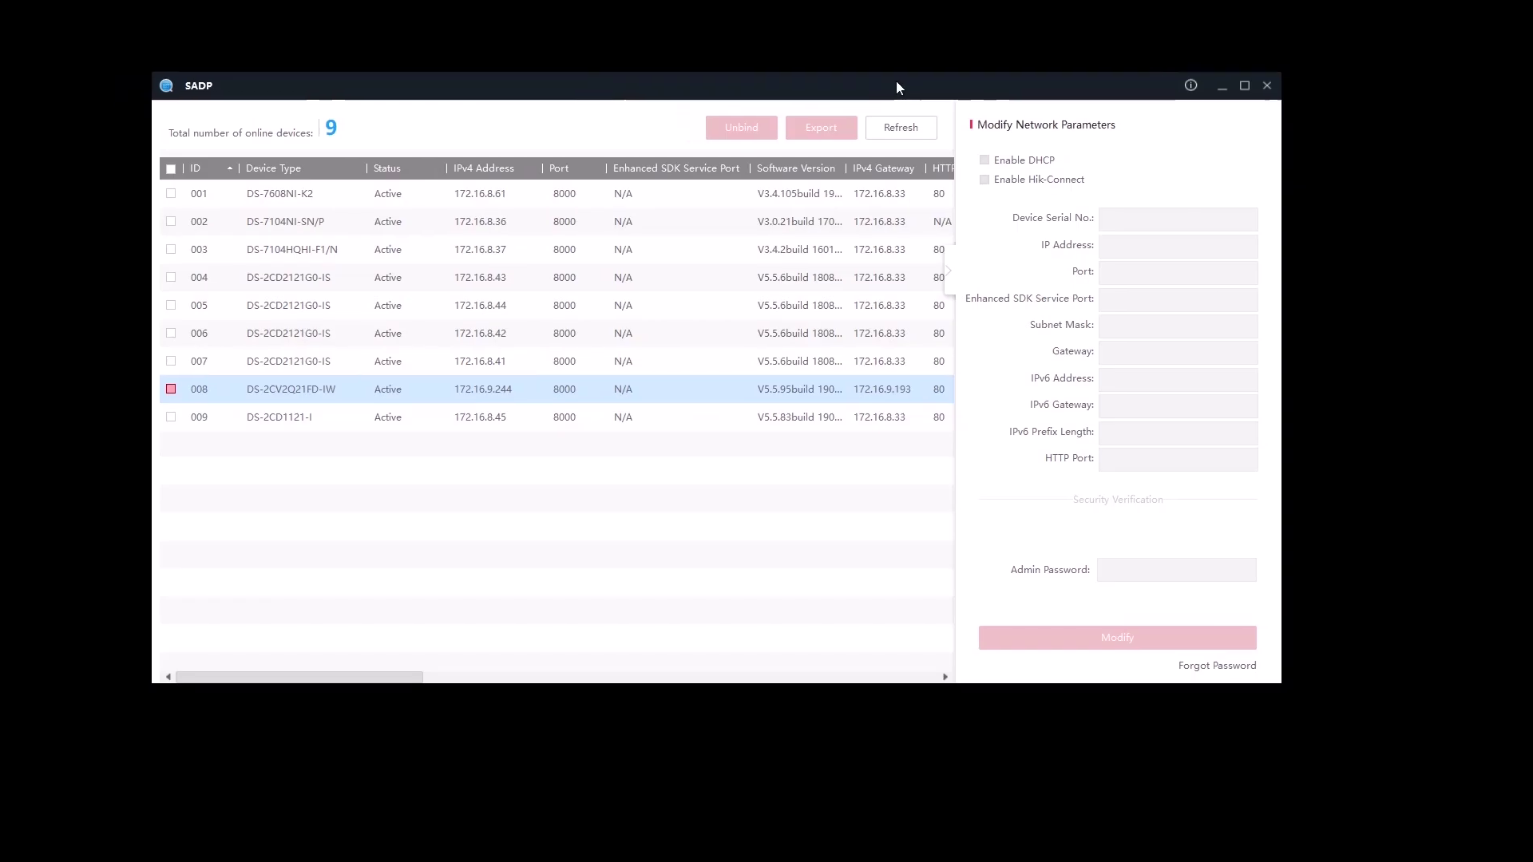
# Step: In SADP, select device 008 (DS-2CV2Q21FD-IW) to show its network parameters, then switch to iVMS-4200
pyautogui.click(1222, 85)
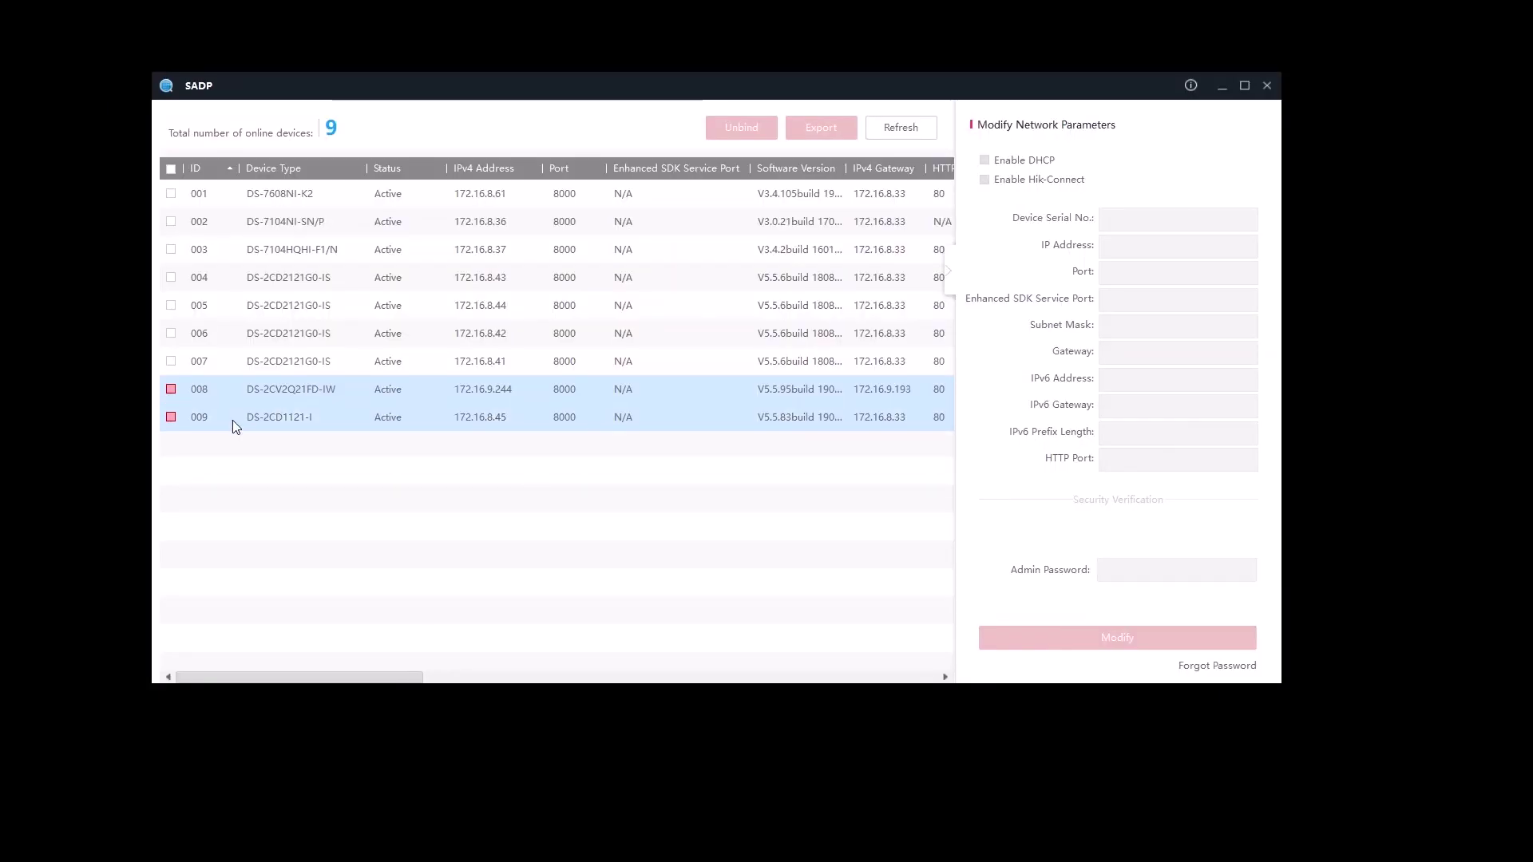
pyautogui.click(171, 389)
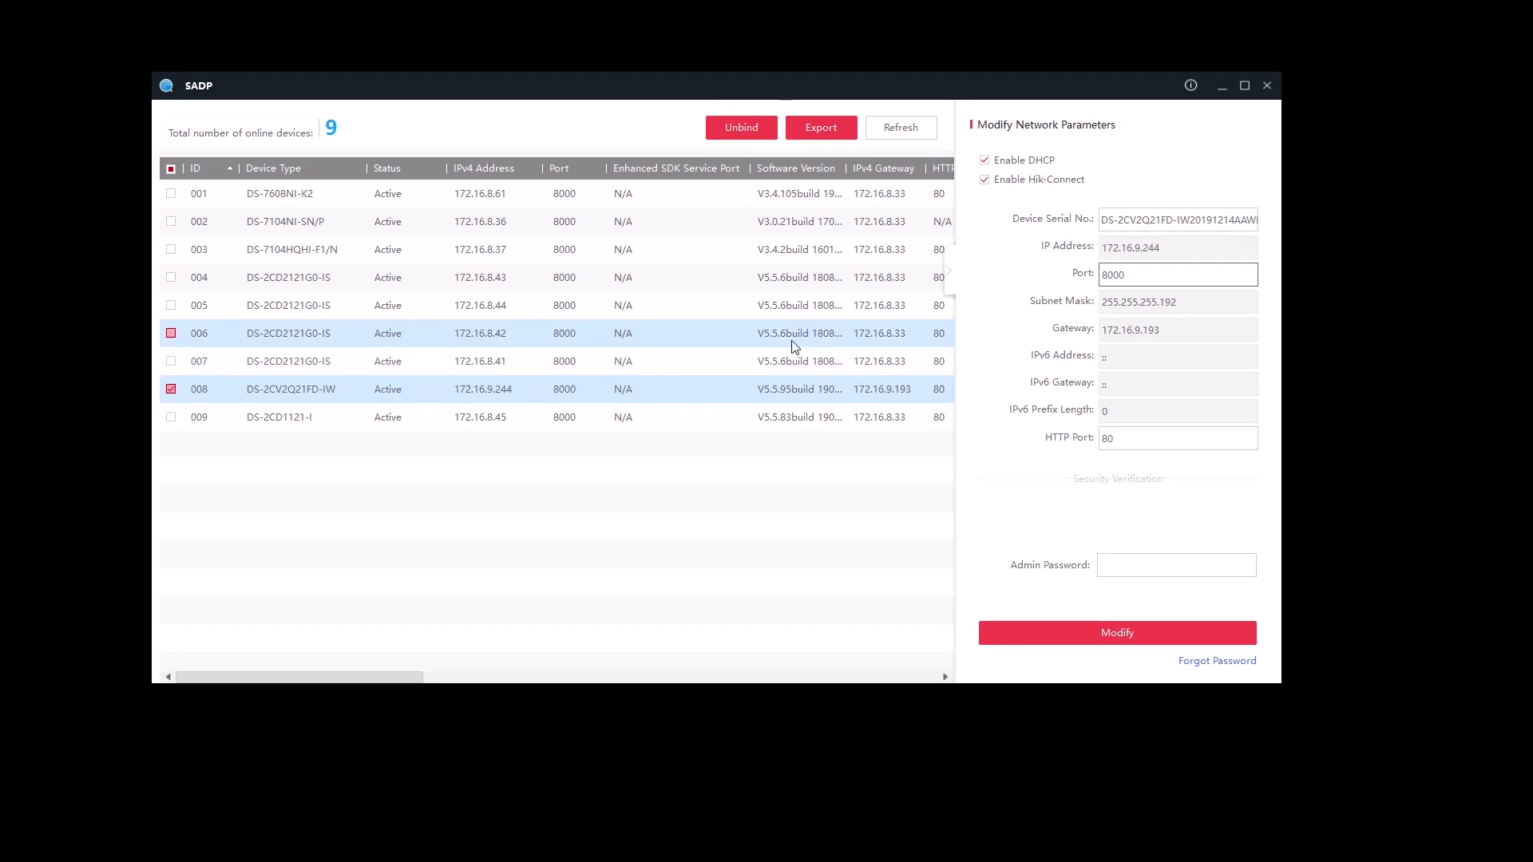
pyautogui.click(1134, 565)
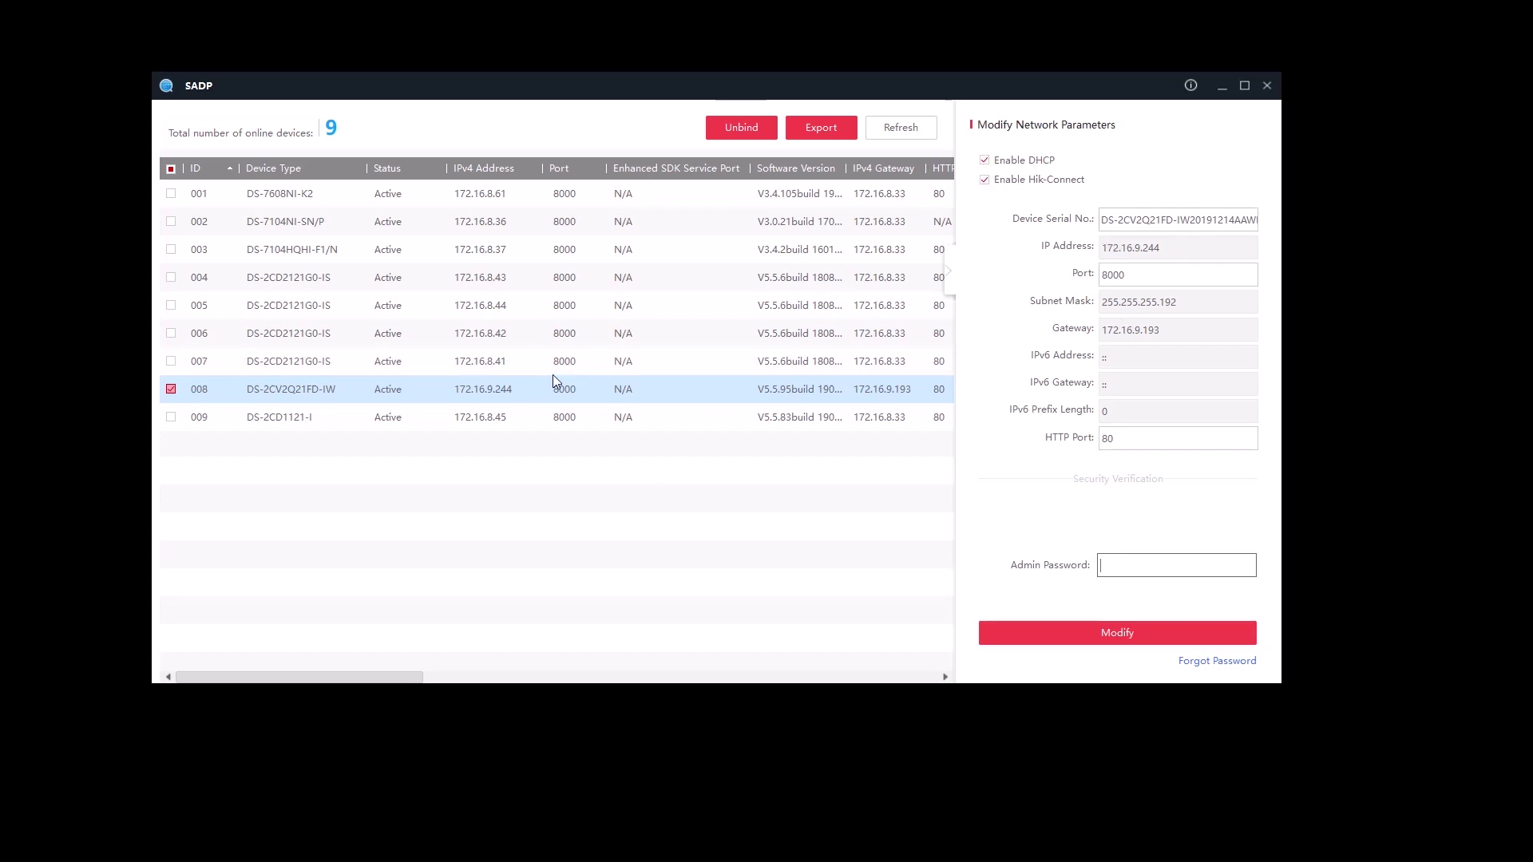
pyautogui.press('super+Up')
pyautogui.hotkey('alt', 'Tab')
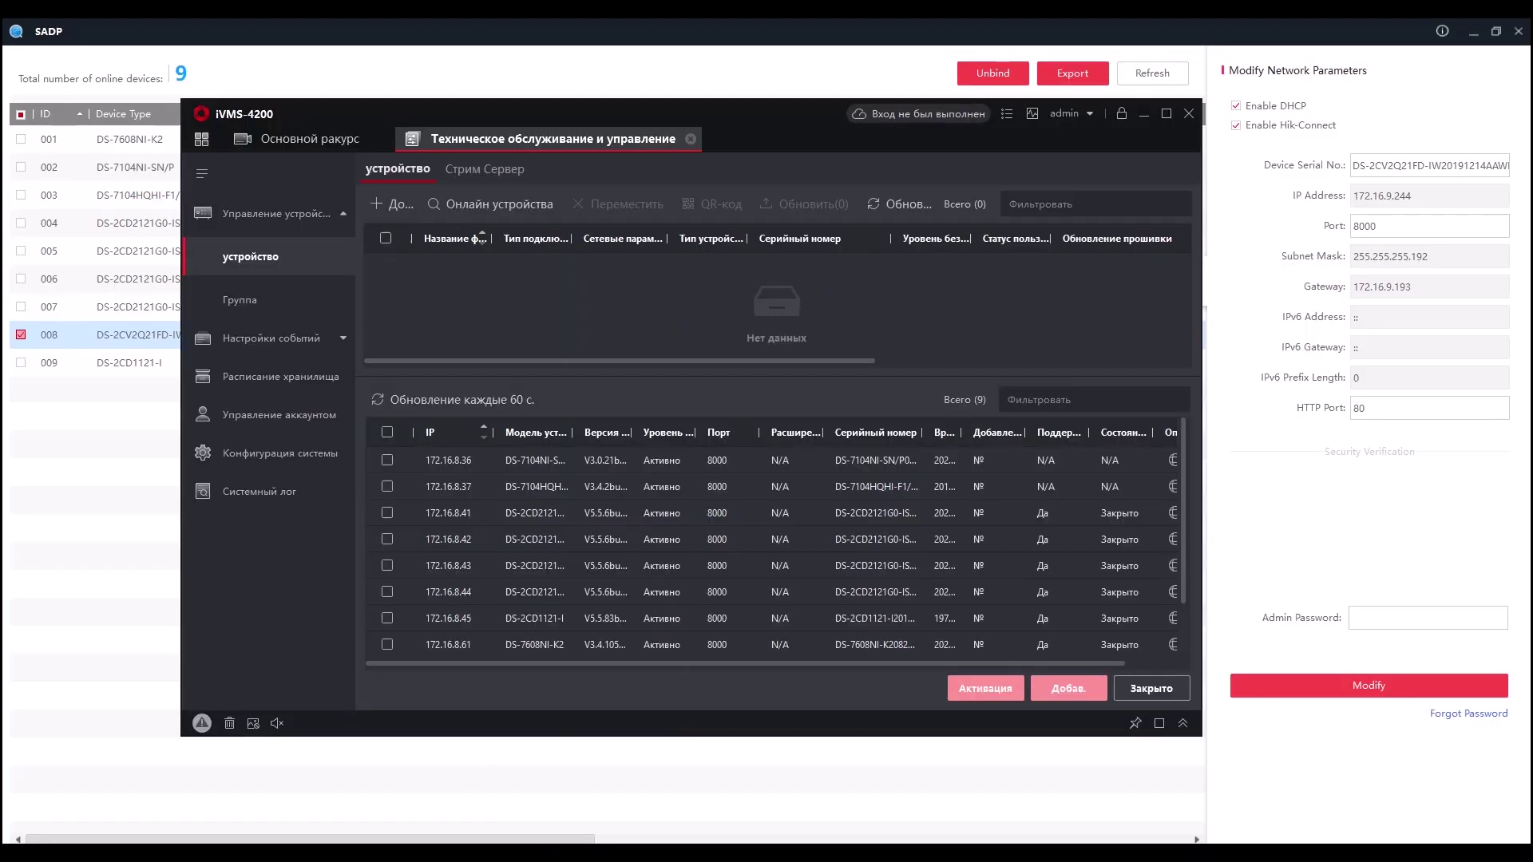
# Step: Maximize iVMS-4200 and select the online camera at 172.16.9.244
pyautogui.doubleClick(775, 104)
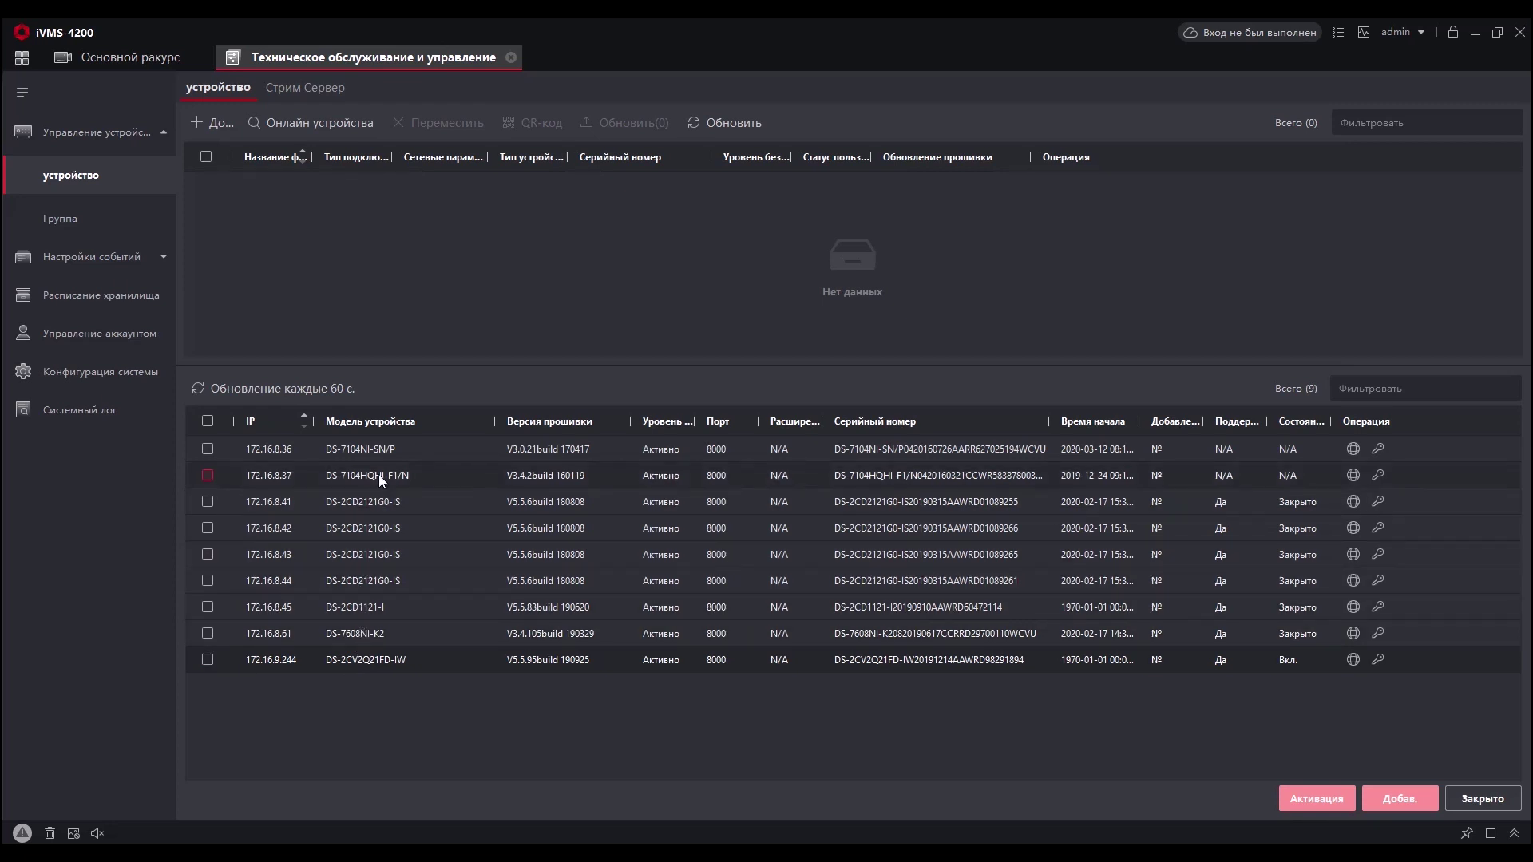
pyautogui.click(209, 659)
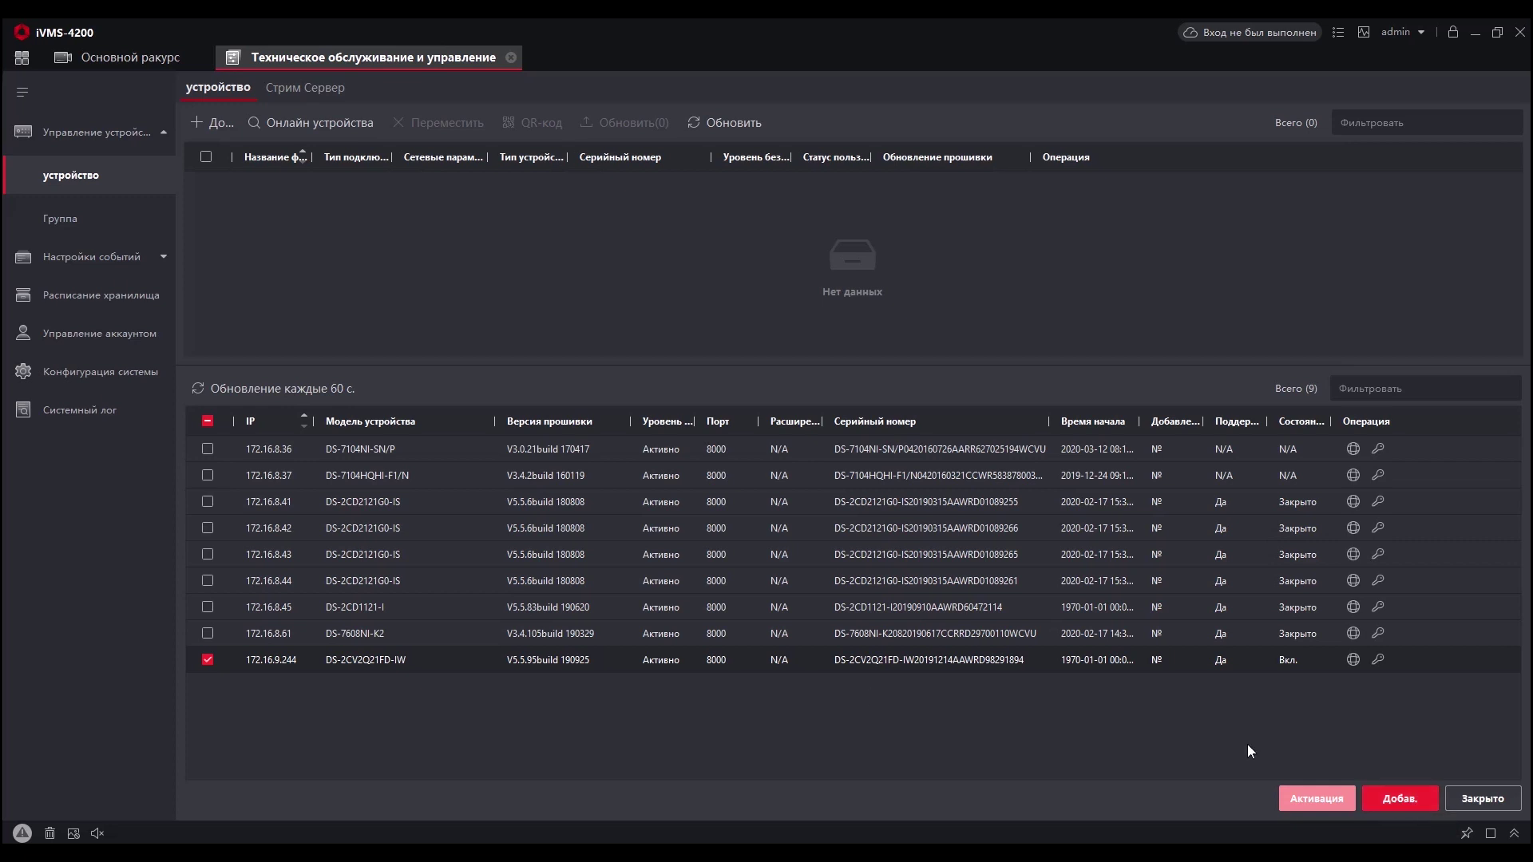
# Step: Add the 172.16.9.244 camera named 111 with username admin and its password
pyautogui.click(1405, 797)
pyautogui.click(861, 300)
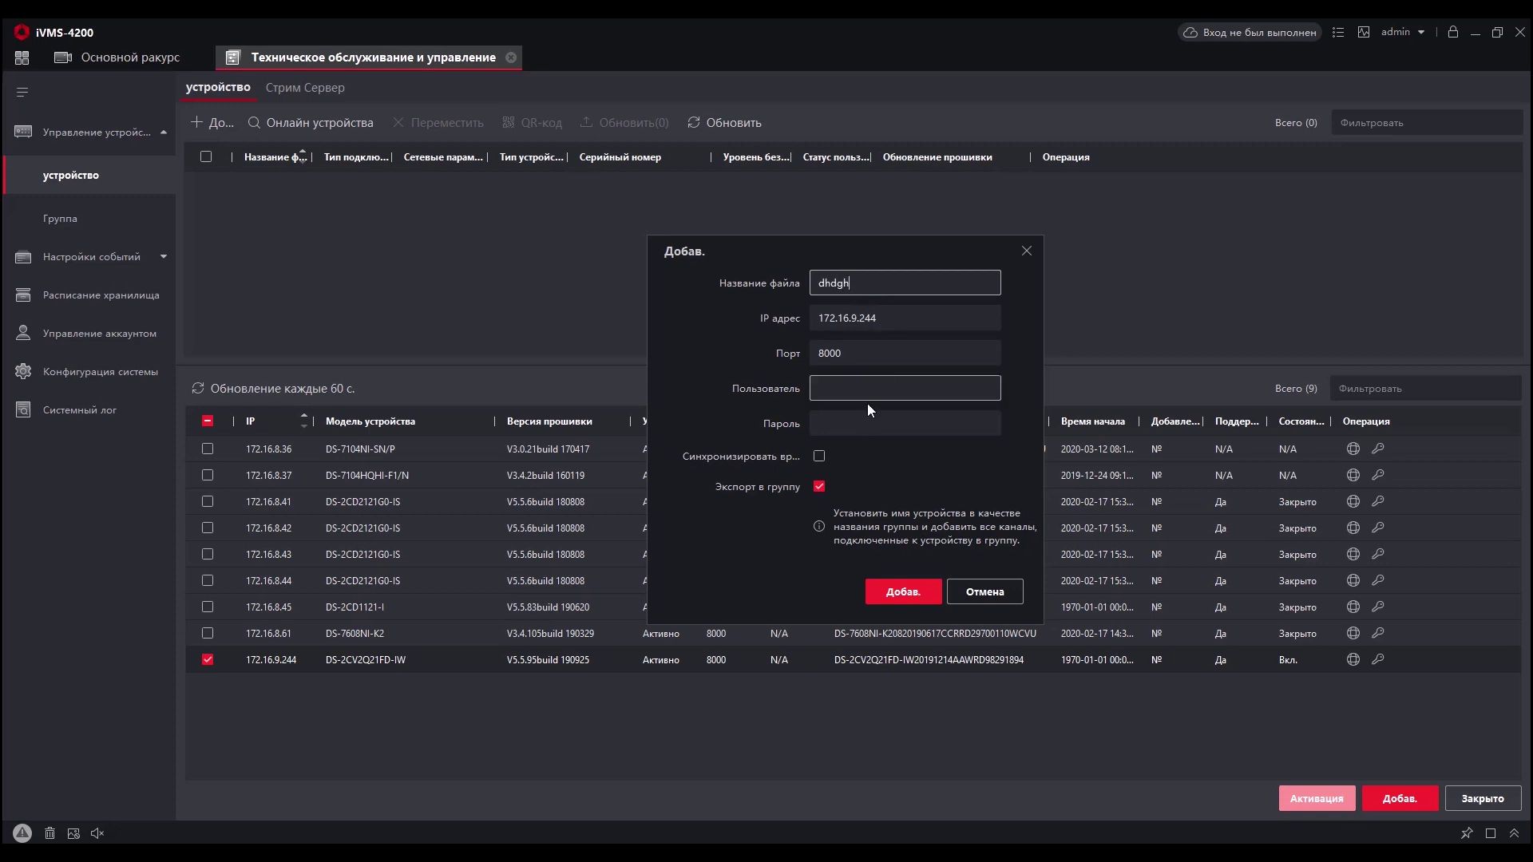
pyautogui.click(865, 390)
pyautogui.write('admin')
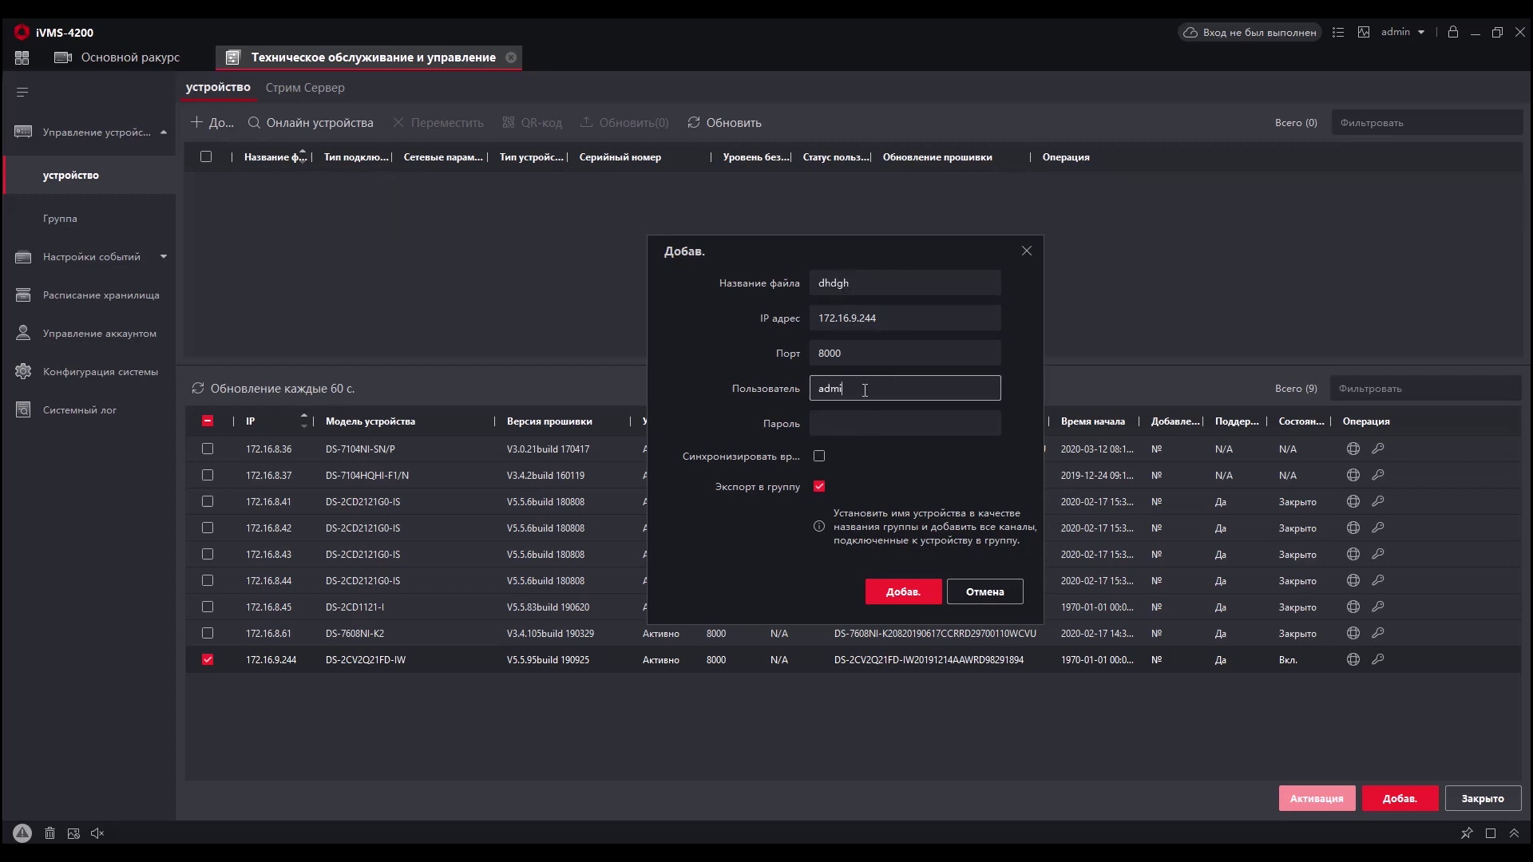
pyautogui.press('Tab')
pyautogui.doubleClick(834, 282)
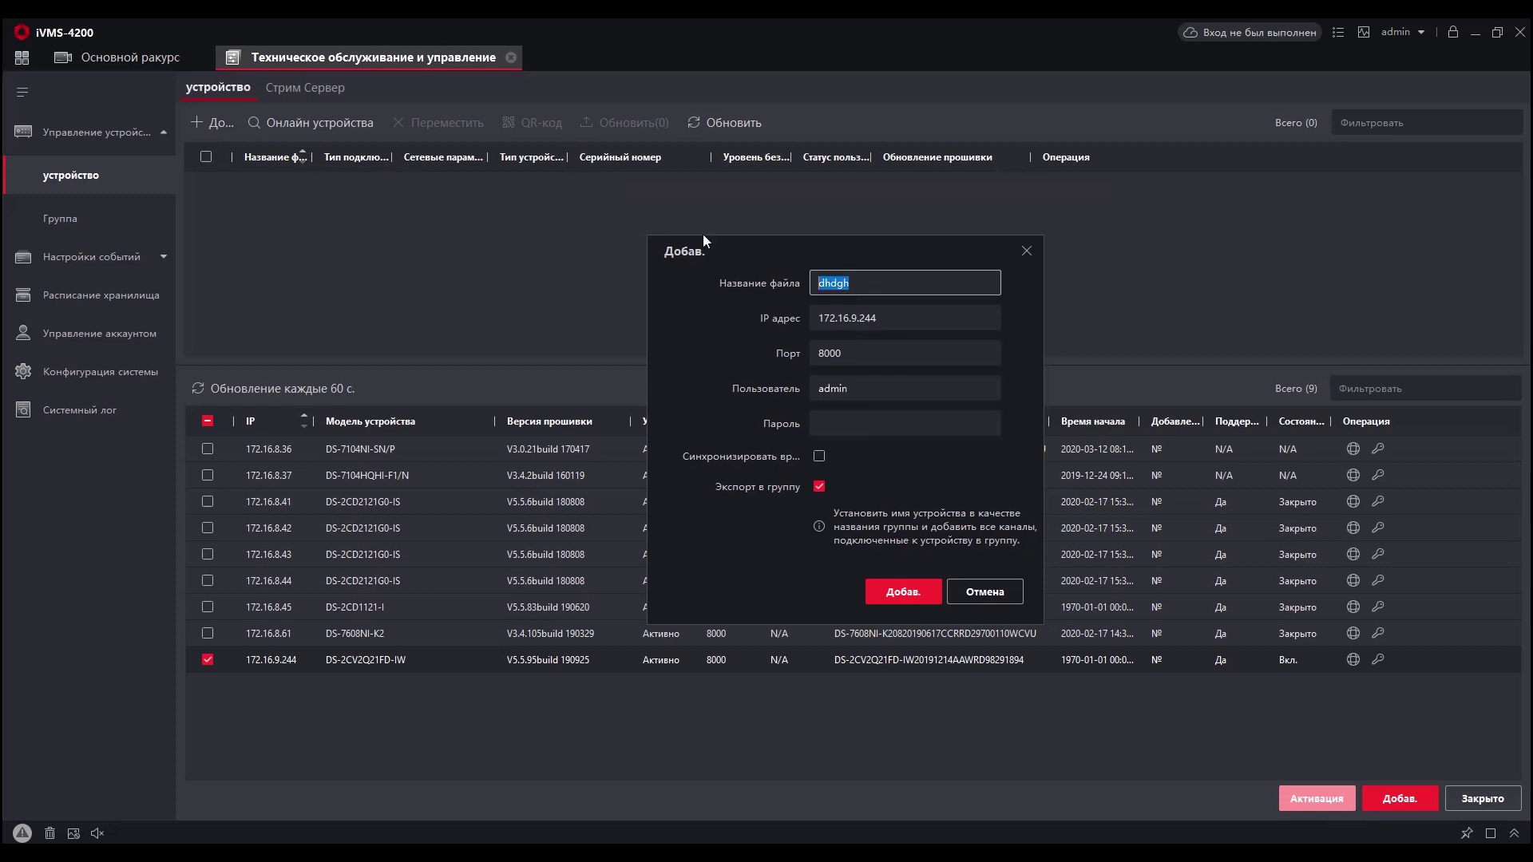
pyautogui.write('111')
pyautogui.click(855, 426)
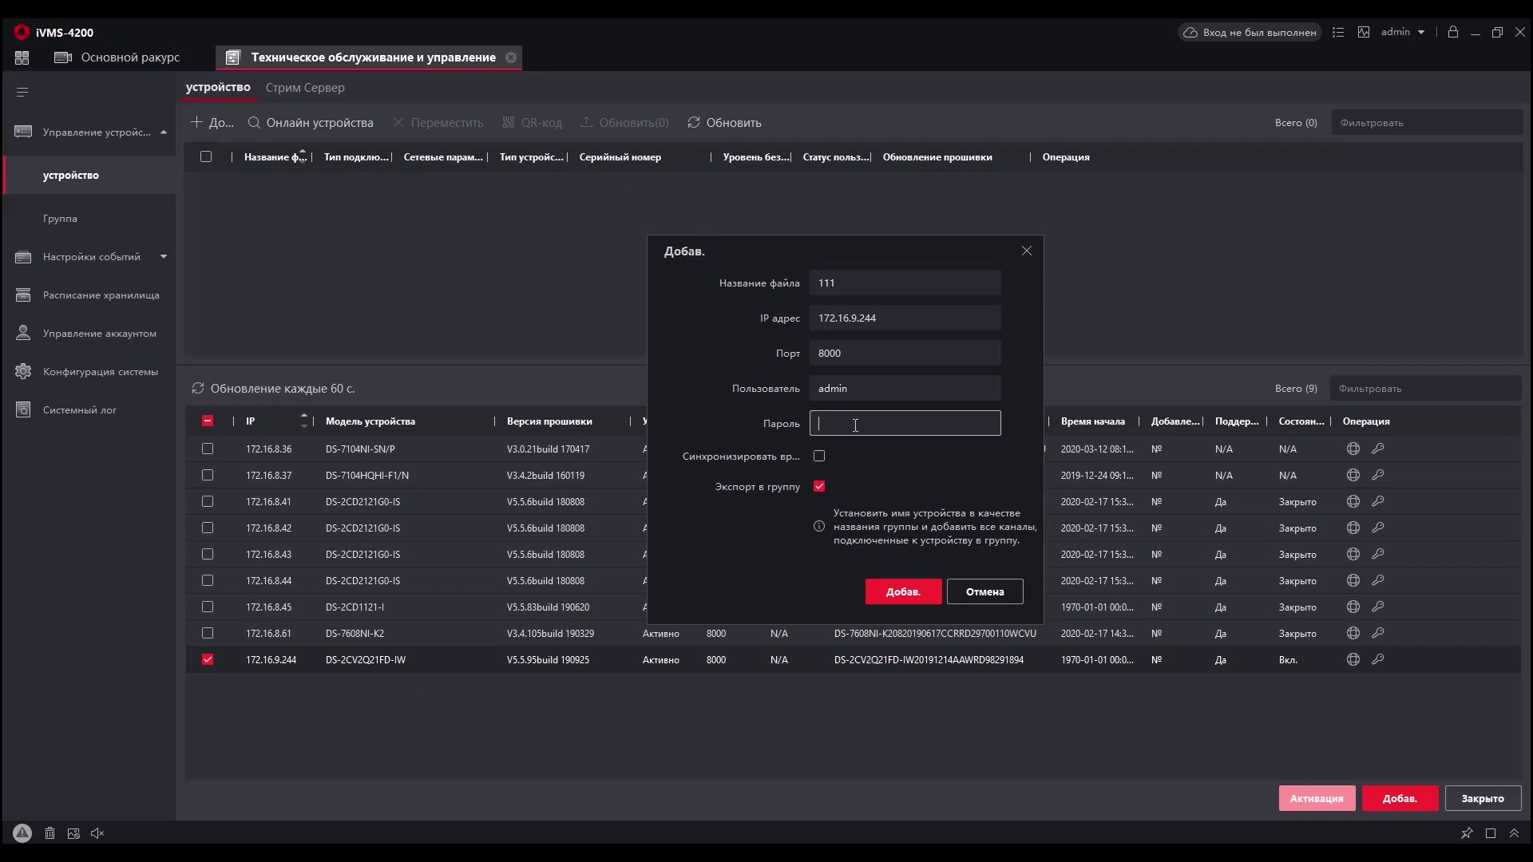
pyautogui.write('**********')
pyautogui.click(905, 593)
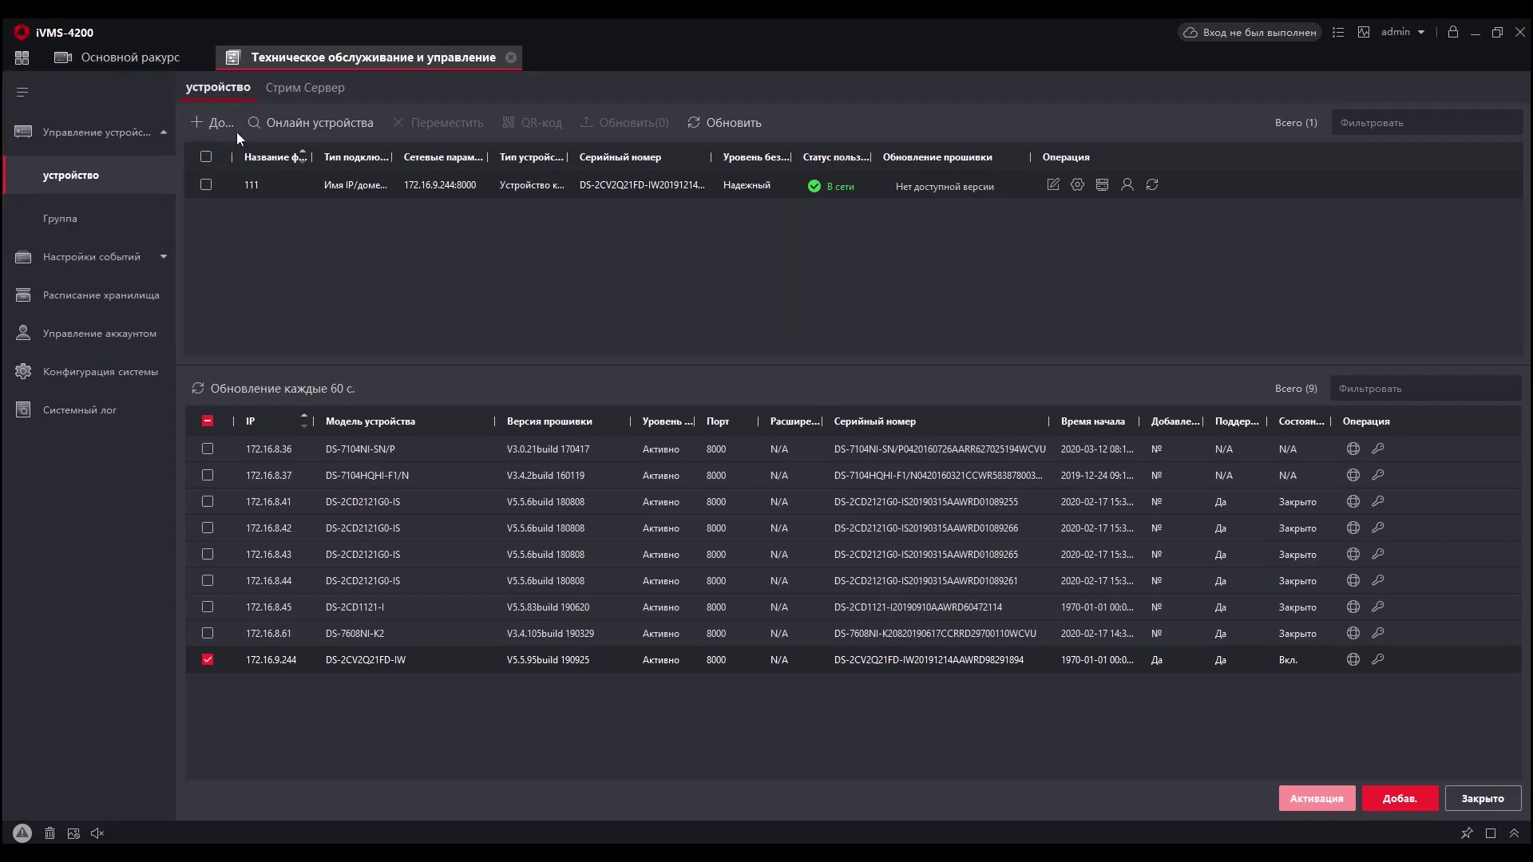
# Step: Play Камера1_111 in the main live-view cell, then return to device maintenance and management
pyautogui.click(112, 129)
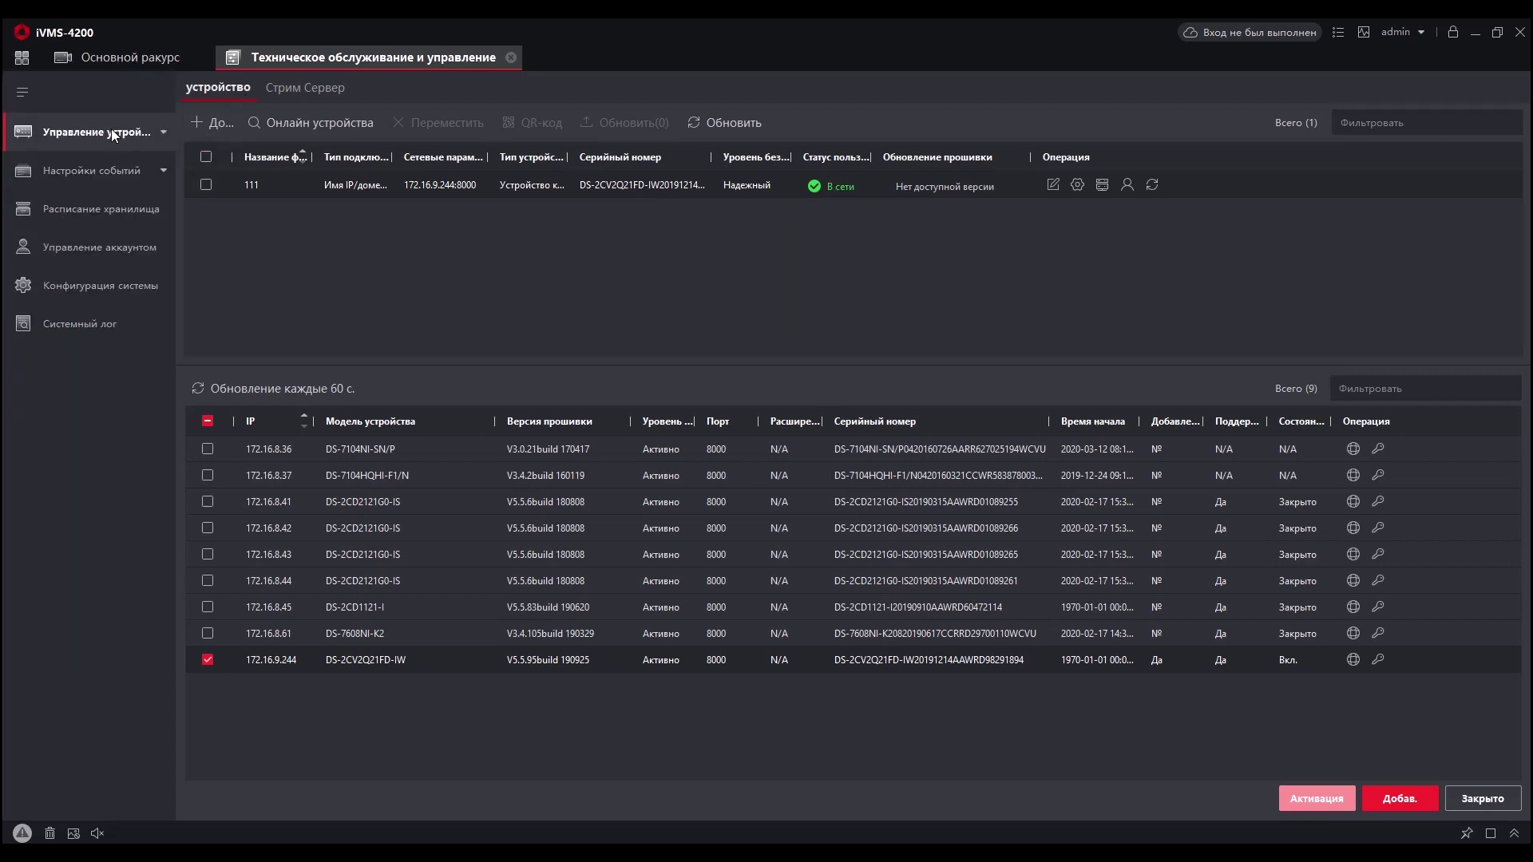
pyautogui.click(83, 61)
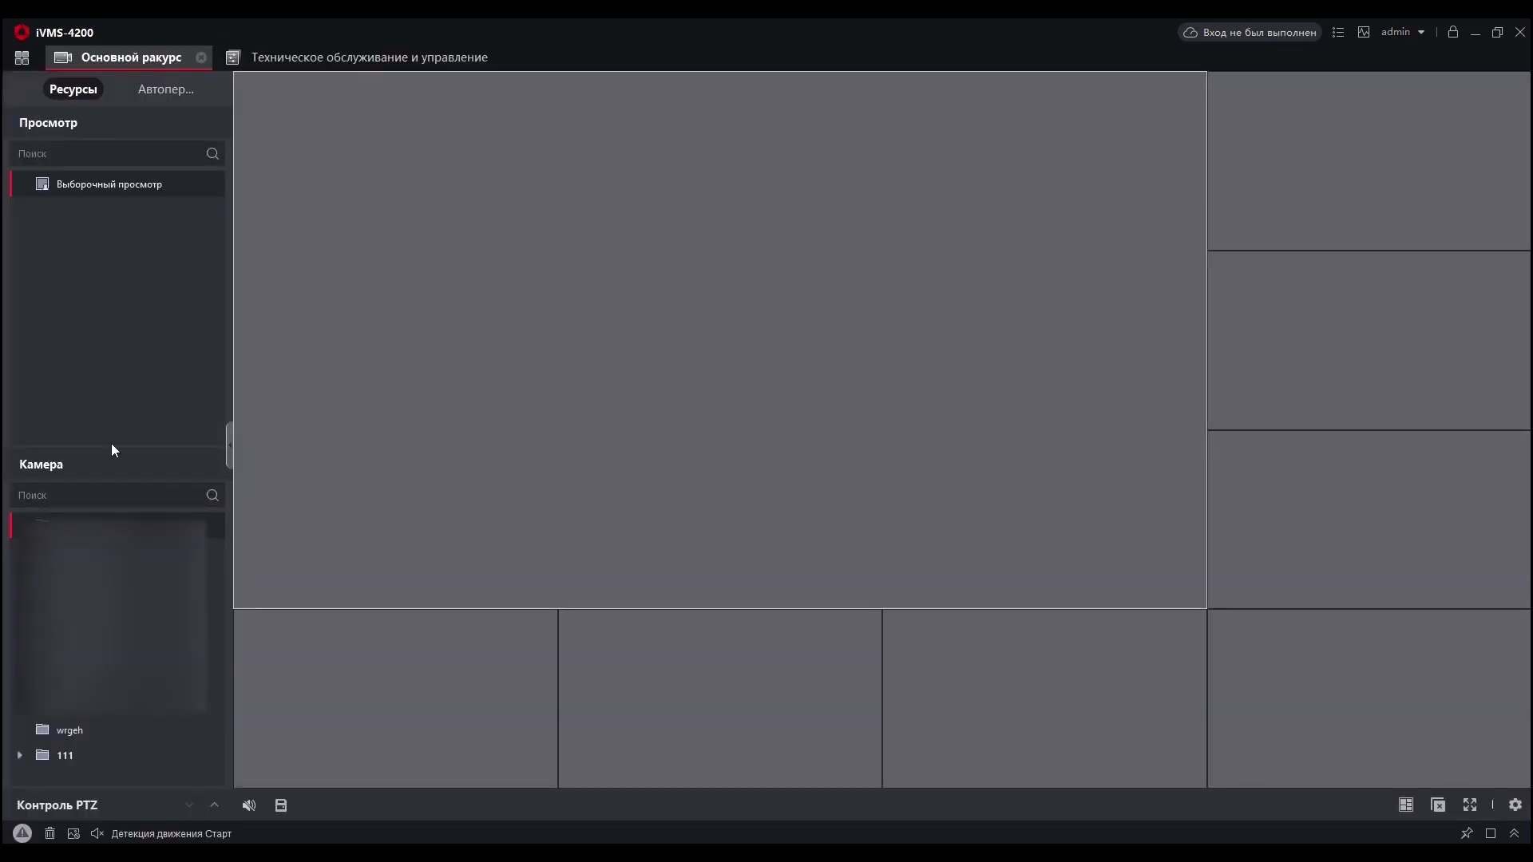
pyautogui.click(21, 756)
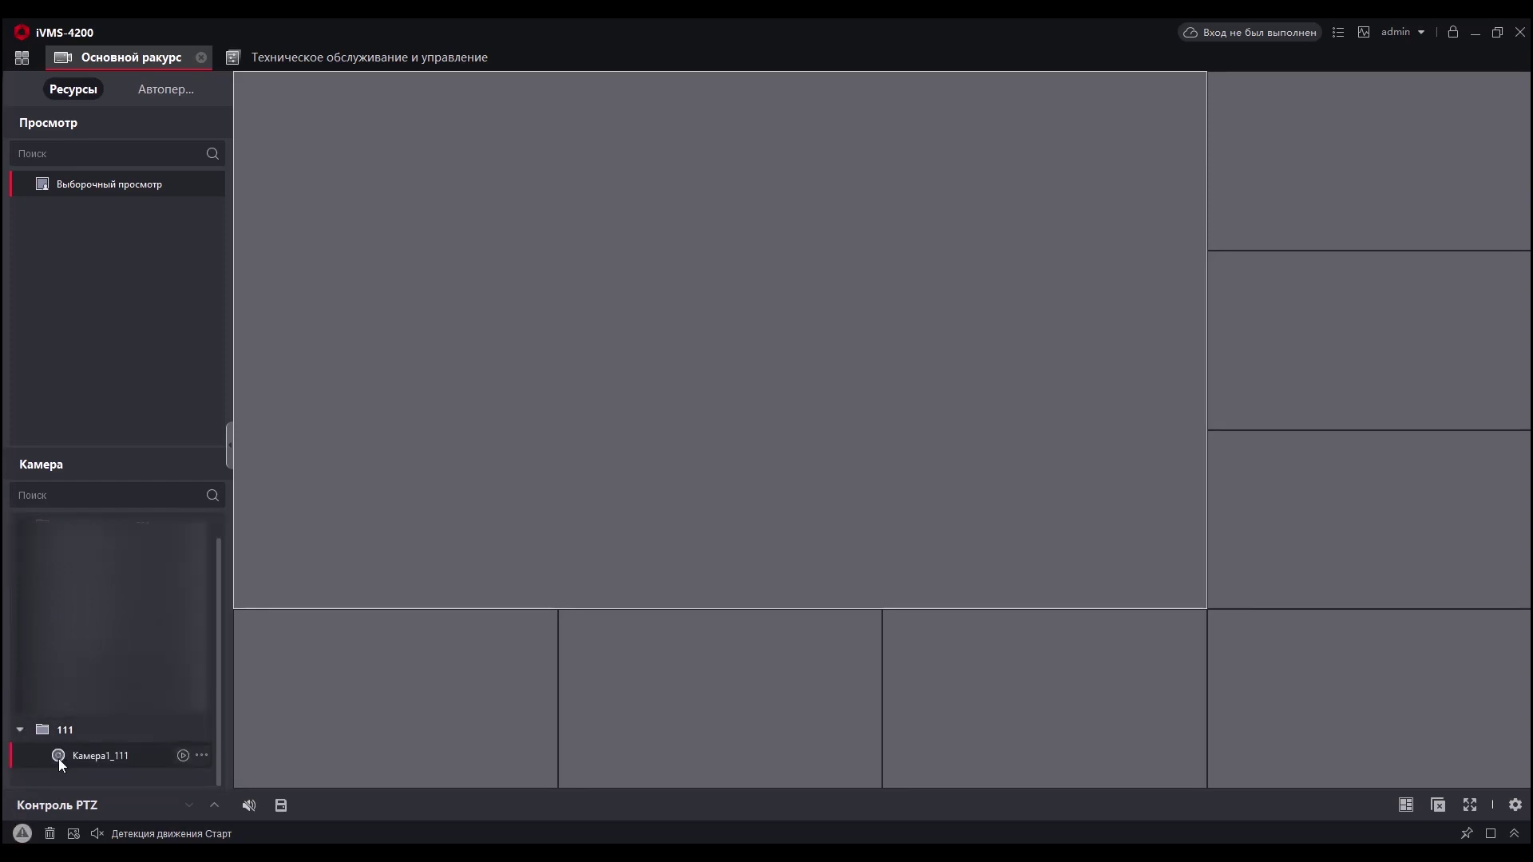
pyautogui.moveTo(94, 755); pyautogui.dragTo(672, 214)
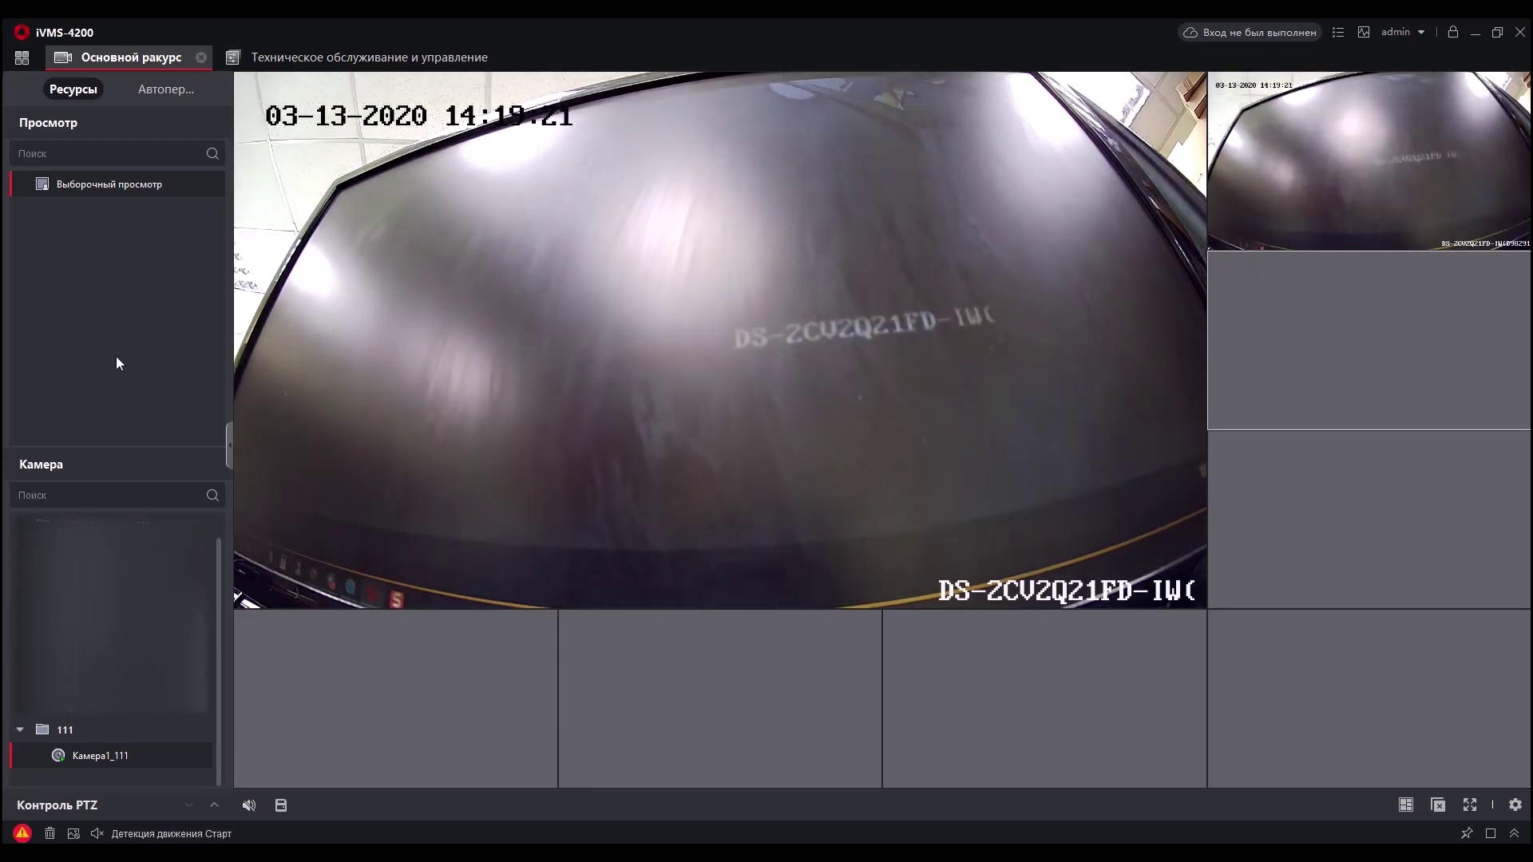
pyautogui.click(297, 63)
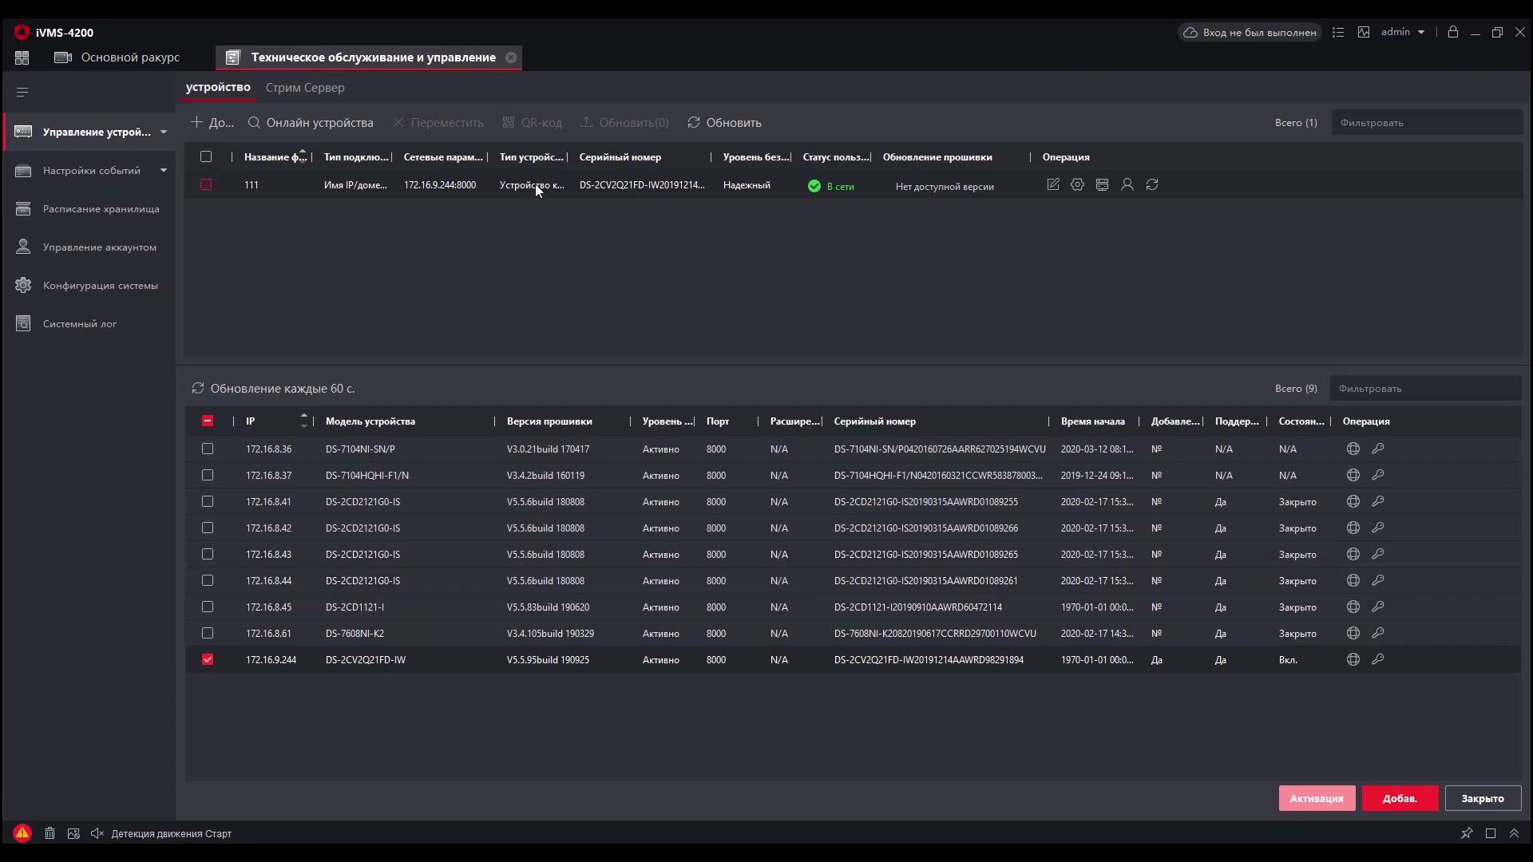
# Step: Select camera 111 and open its basic remote settings showing firmware V5.5.95 build 190925
pyautogui.click(206, 185)
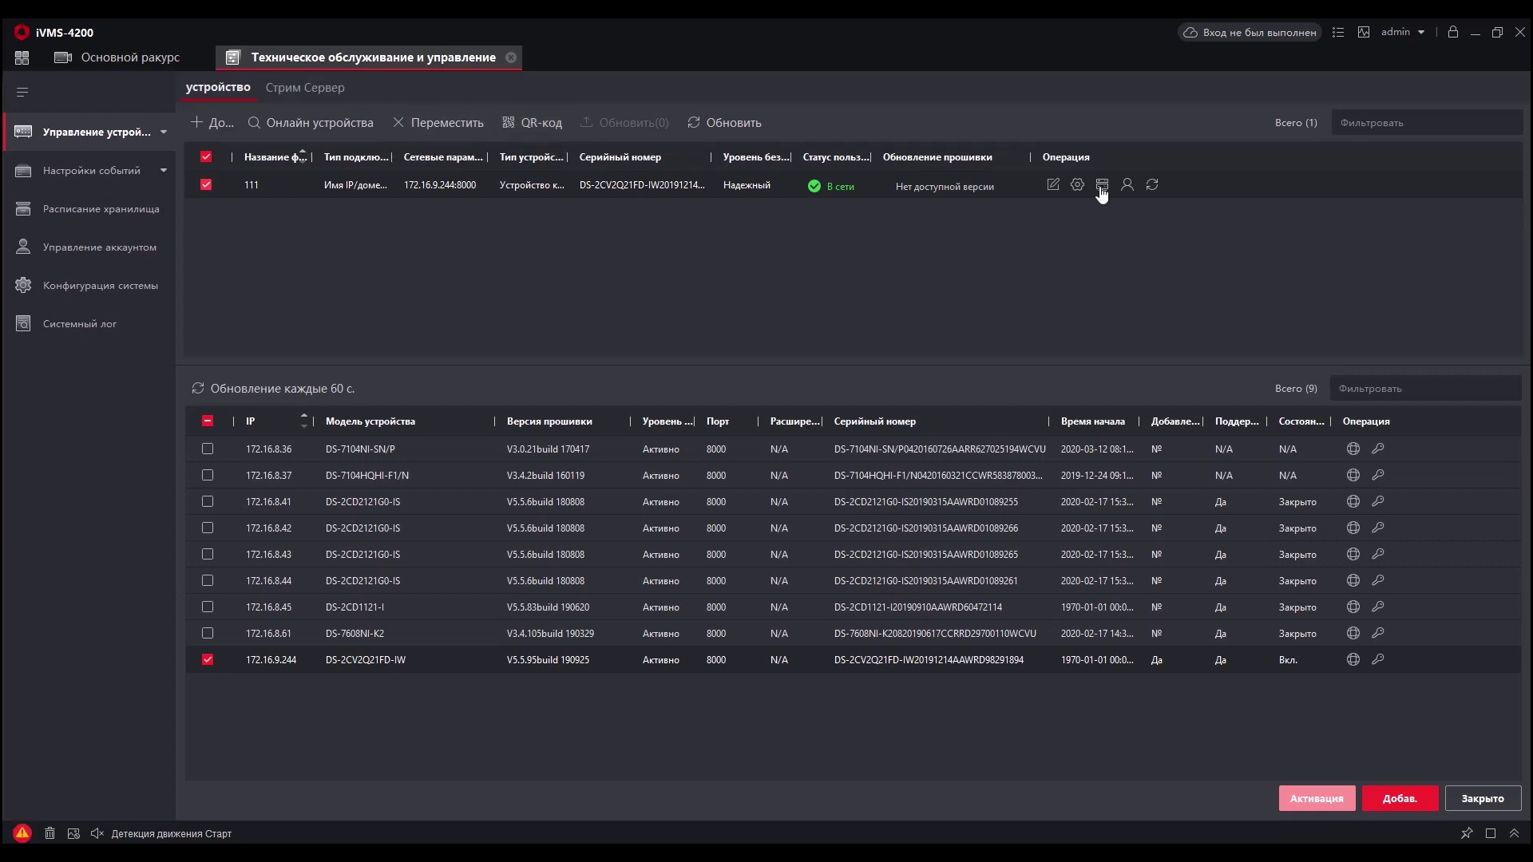
pyautogui.click(1055, 183)
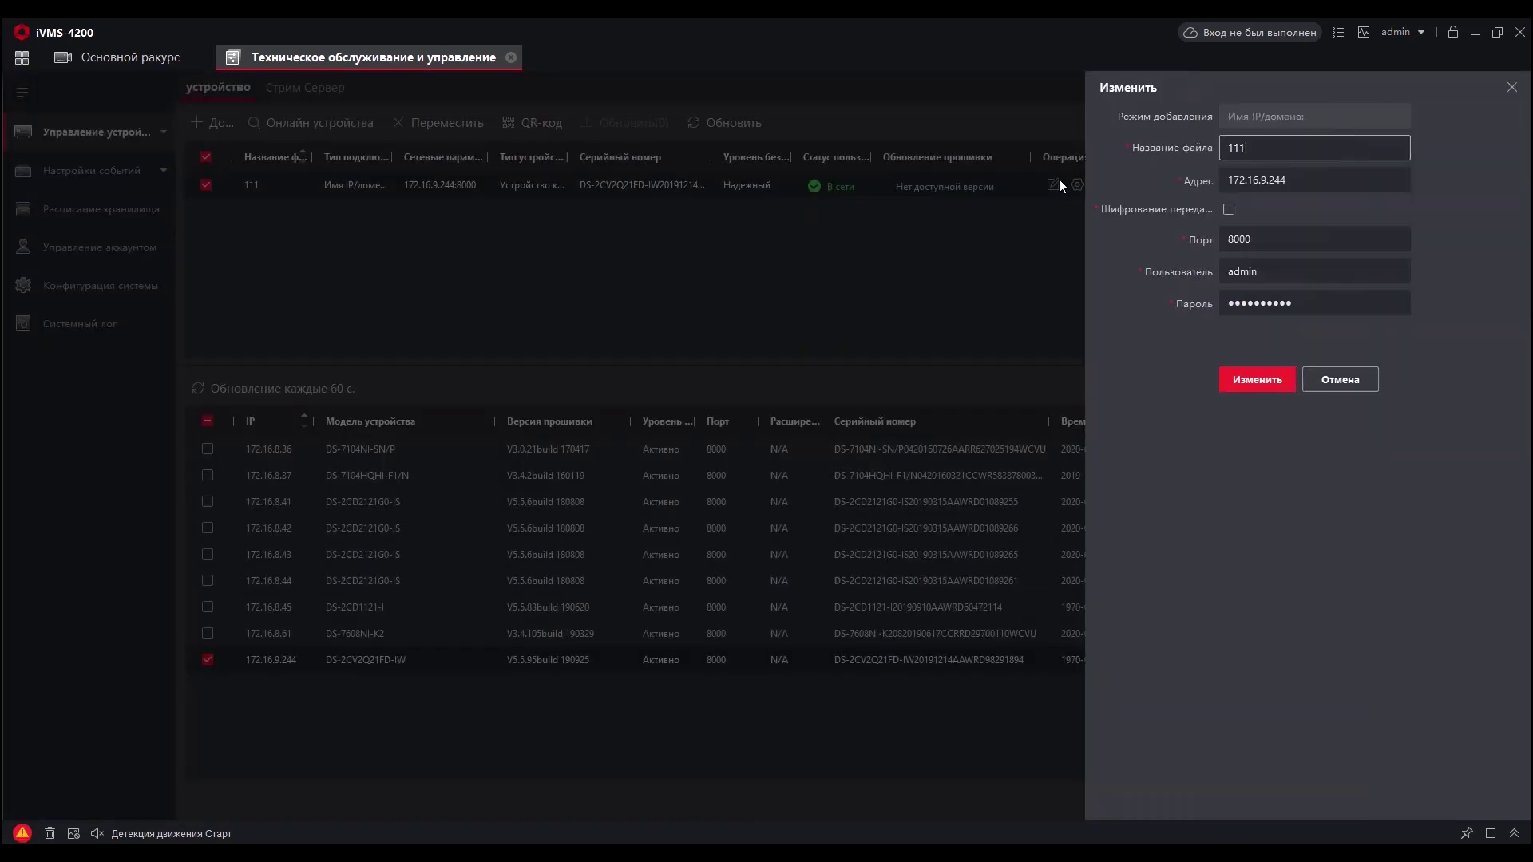
pyautogui.click(1342, 377)
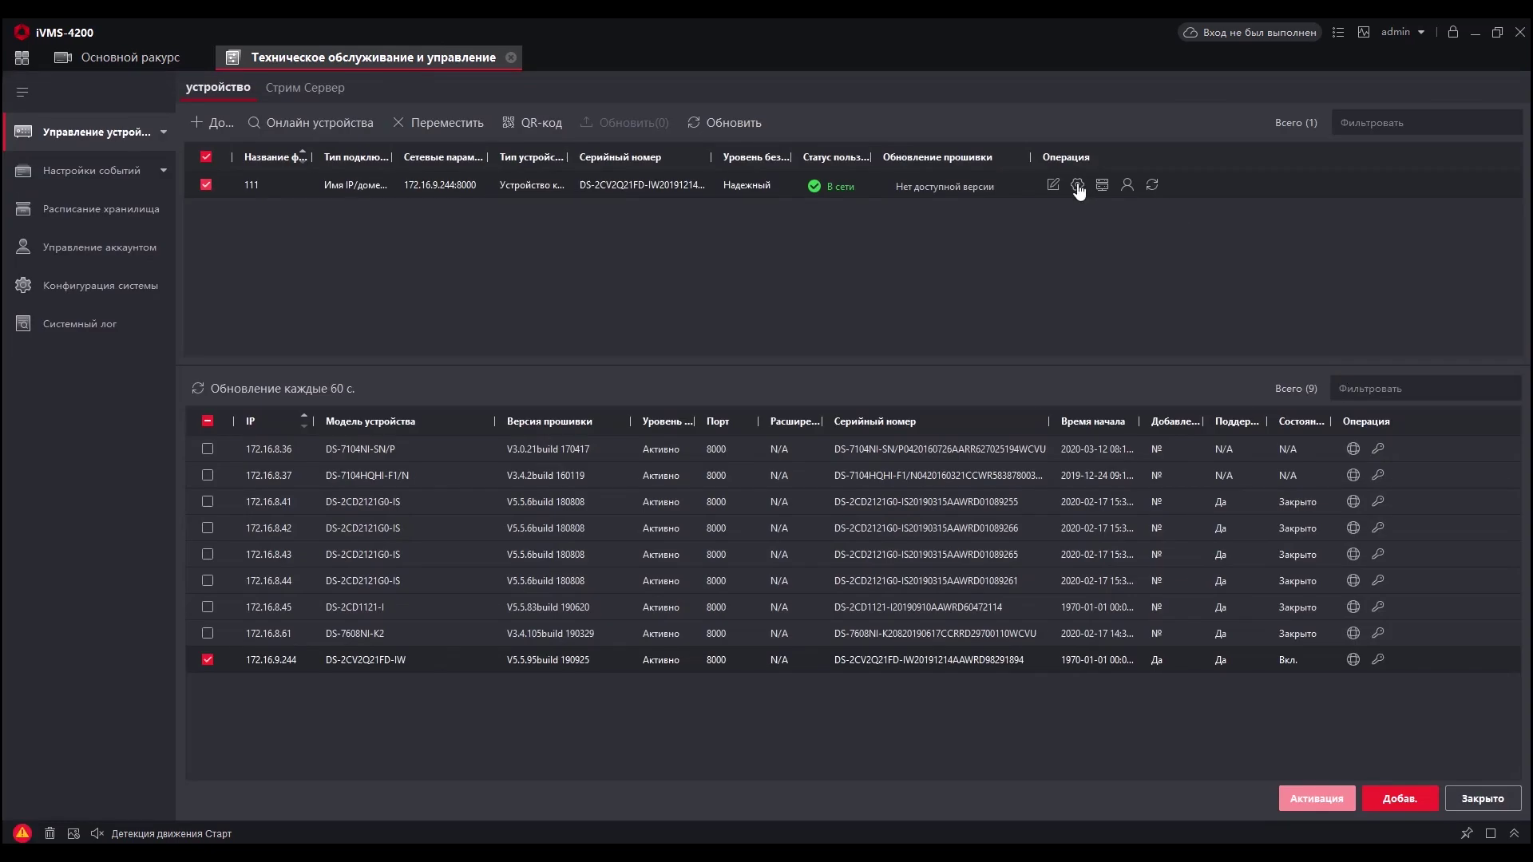
pyautogui.moveTo(1080, 191)
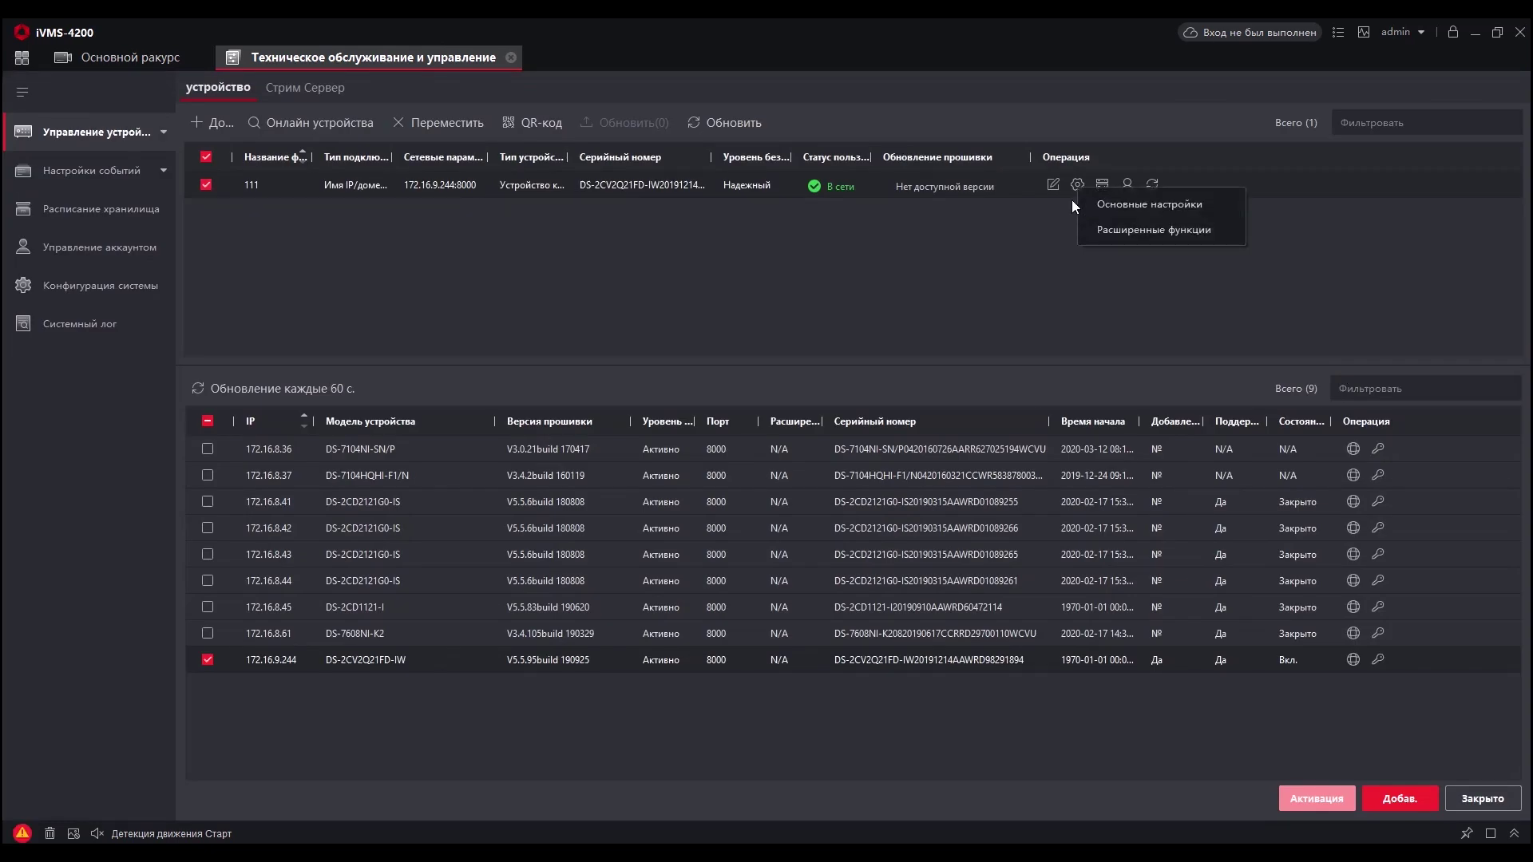
pyautogui.click(1124, 208)
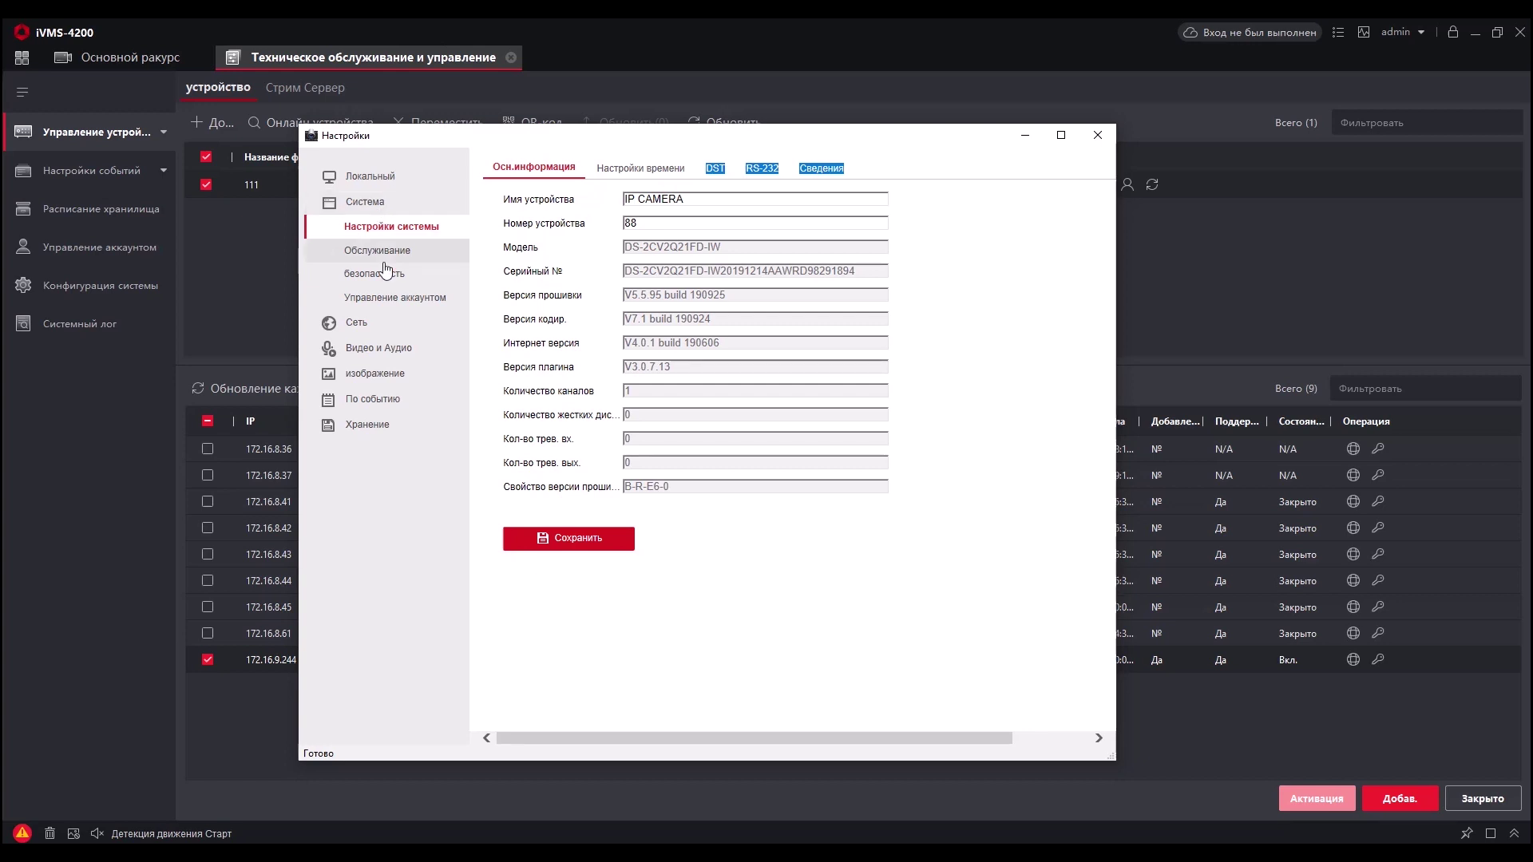
# Step: Set the camera's time zone to GMT+02:00 Афины, Иерусалим, save, and sync its clock with the PC
pyautogui.moveTo(438, 138); pyautogui.dragTo(415, 120)
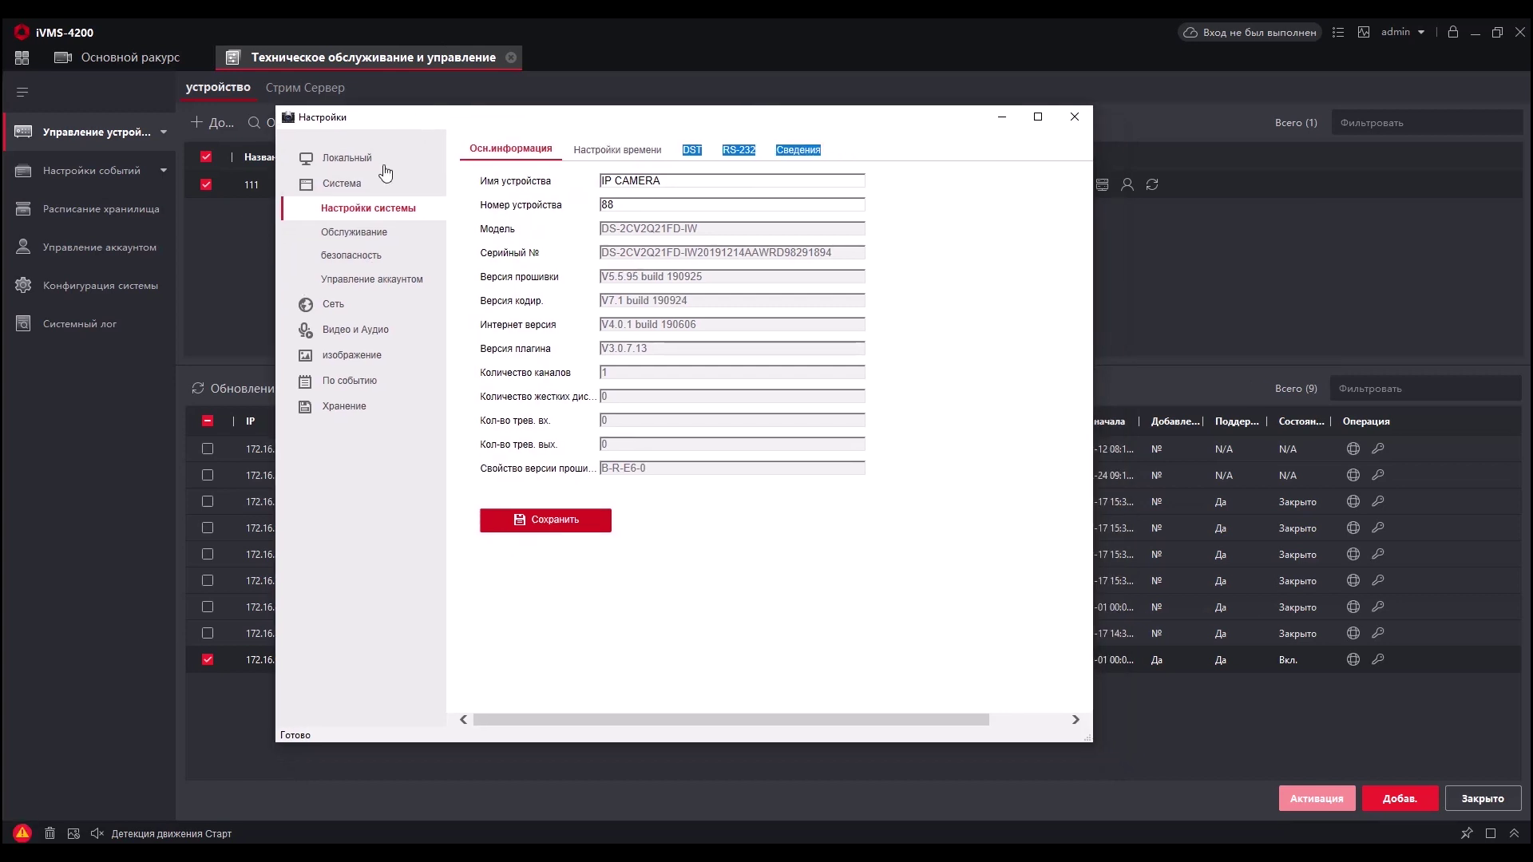
pyautogui.click(644, 150)
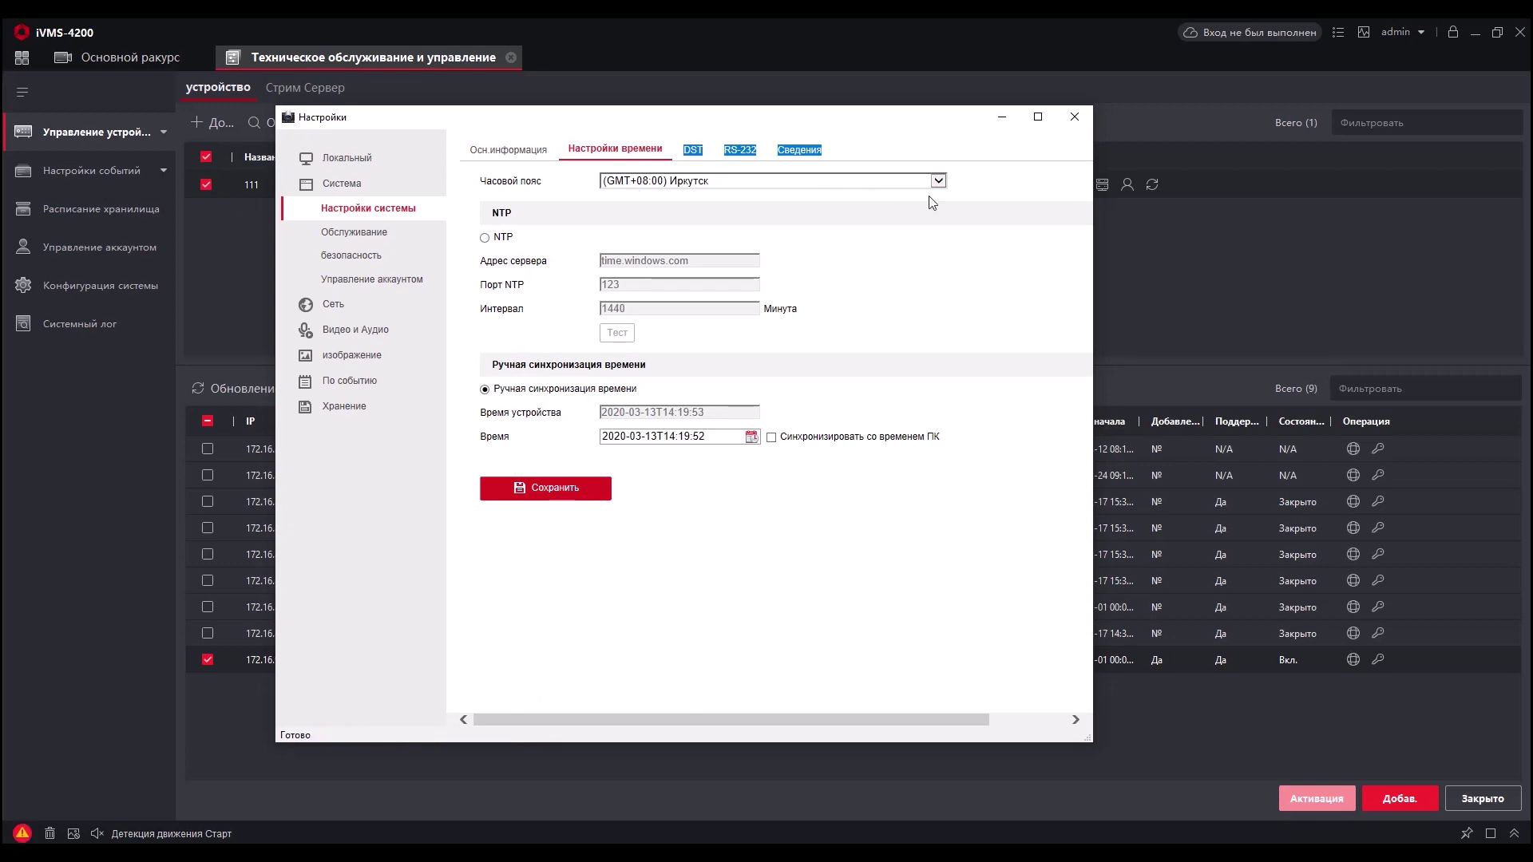
pyautogui.click(934, 181)
pyautogui.click(656, 179)
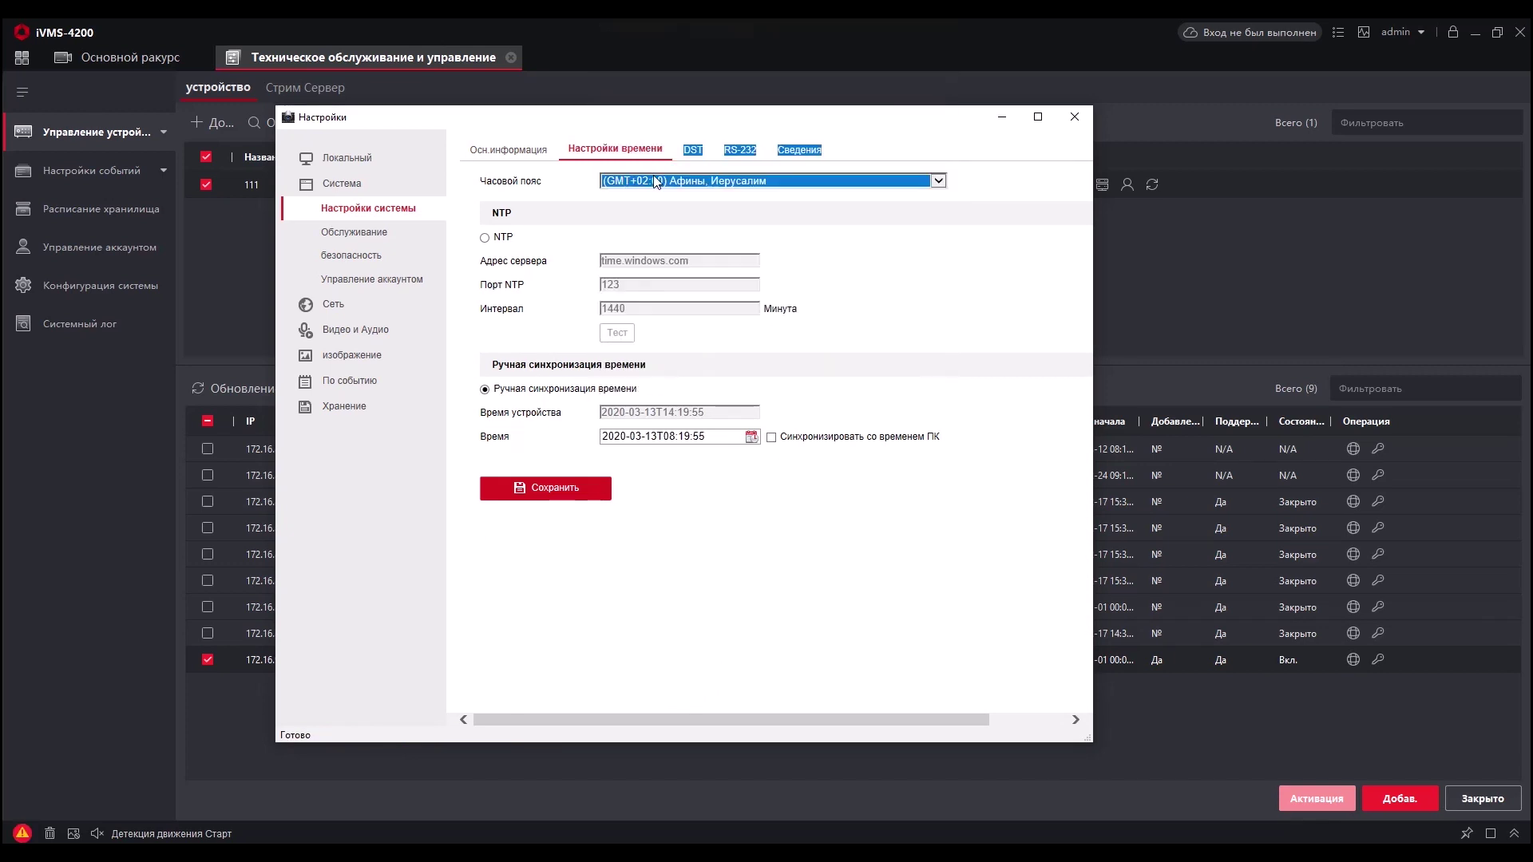
pyautogui.click(771, 437)
pyautogui.click(557, 489)
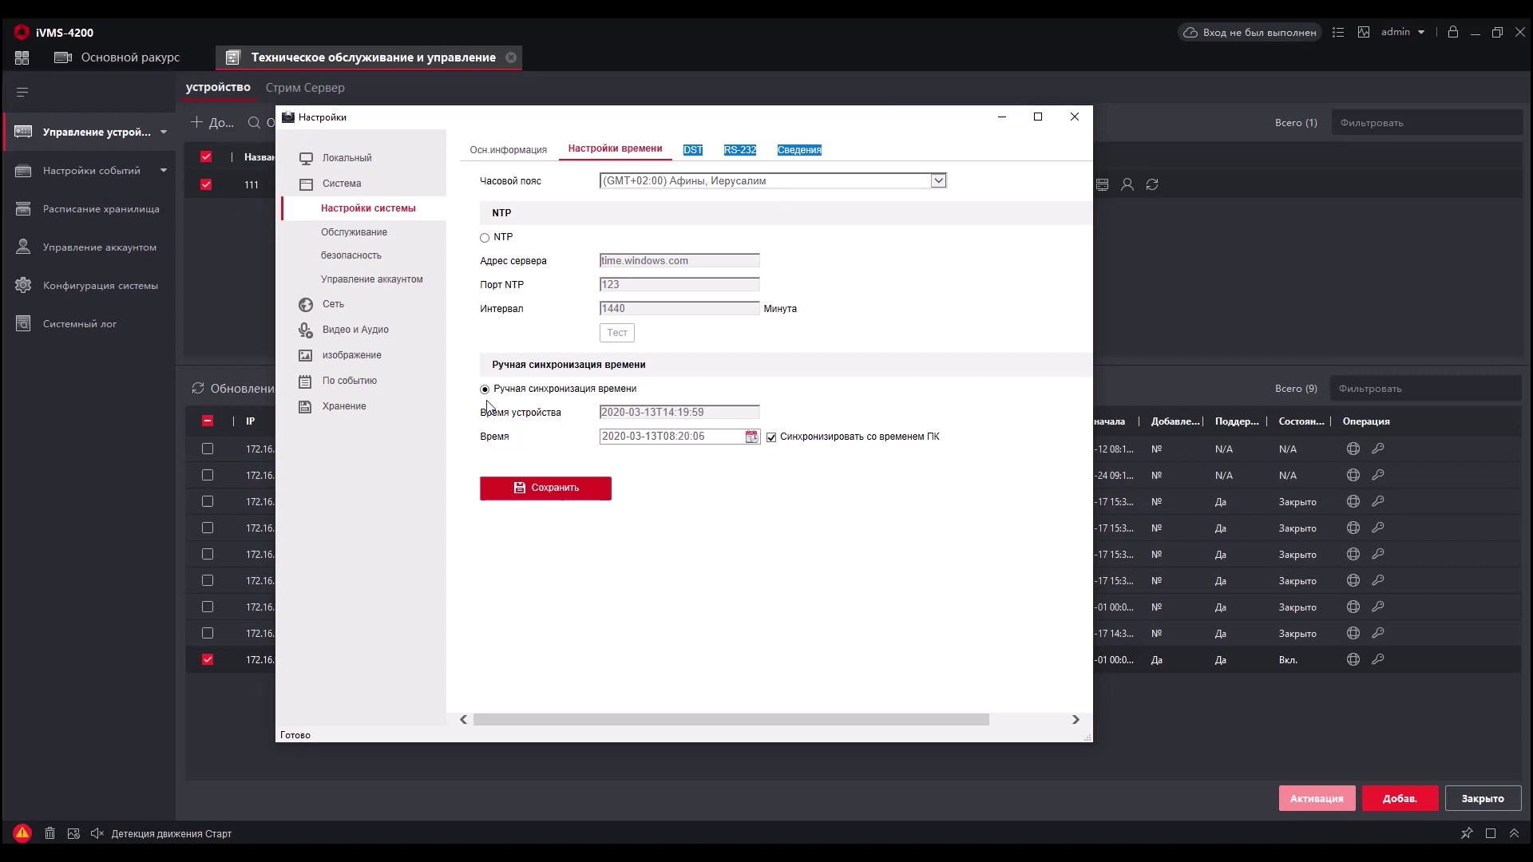
pyautogui.click(355, 355)
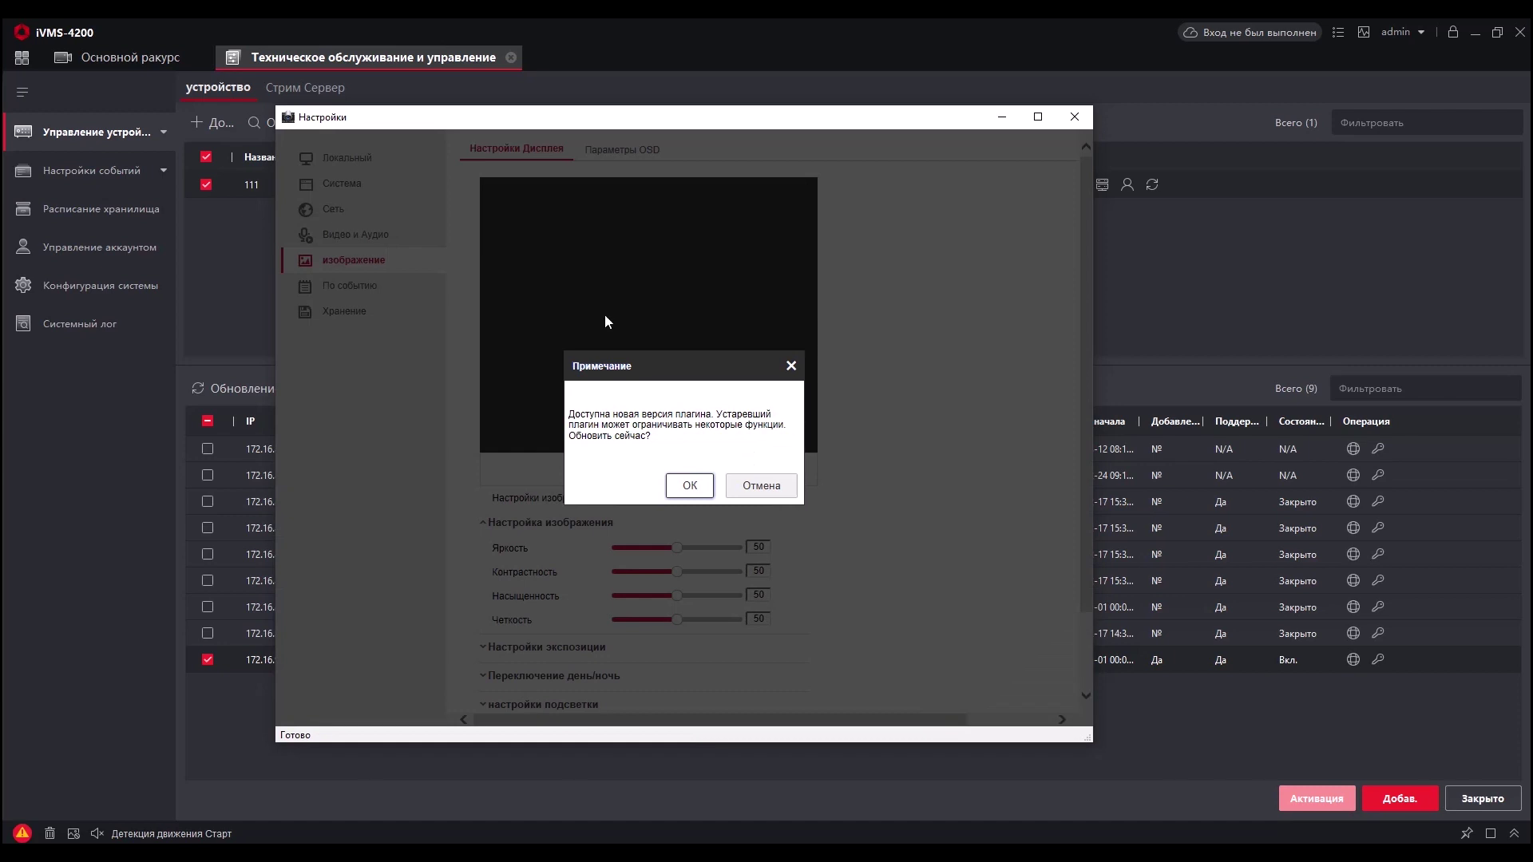
# Step: Decline the plugin update and view the camera's TCP/IP settings with DHCP enabled
pyautogui.click(771, 483)
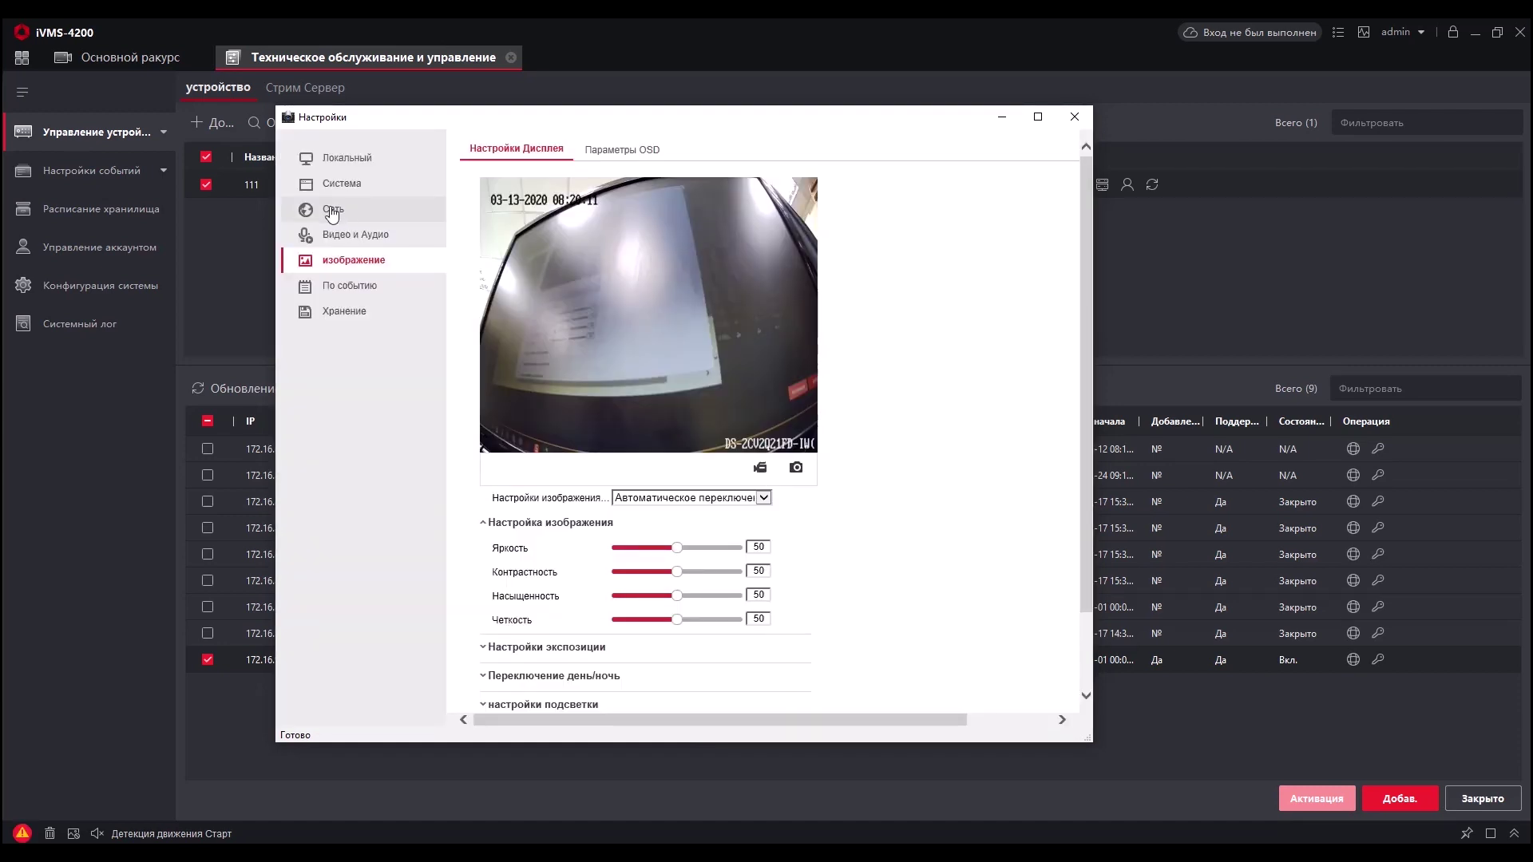
pyautogui.scroll(-2, 607, 168)
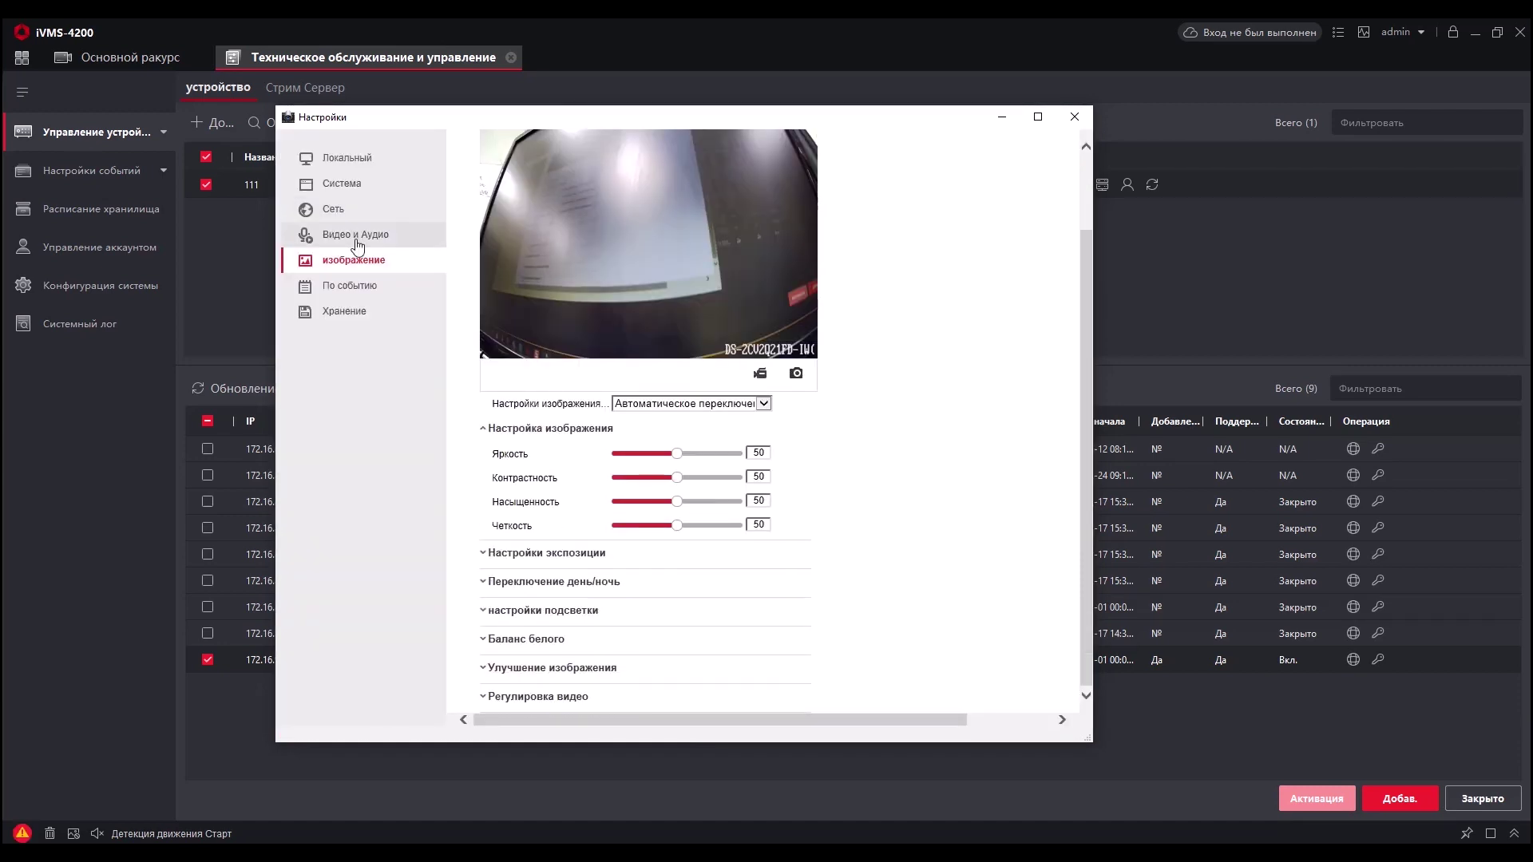
pyautogui.click(339, 210)
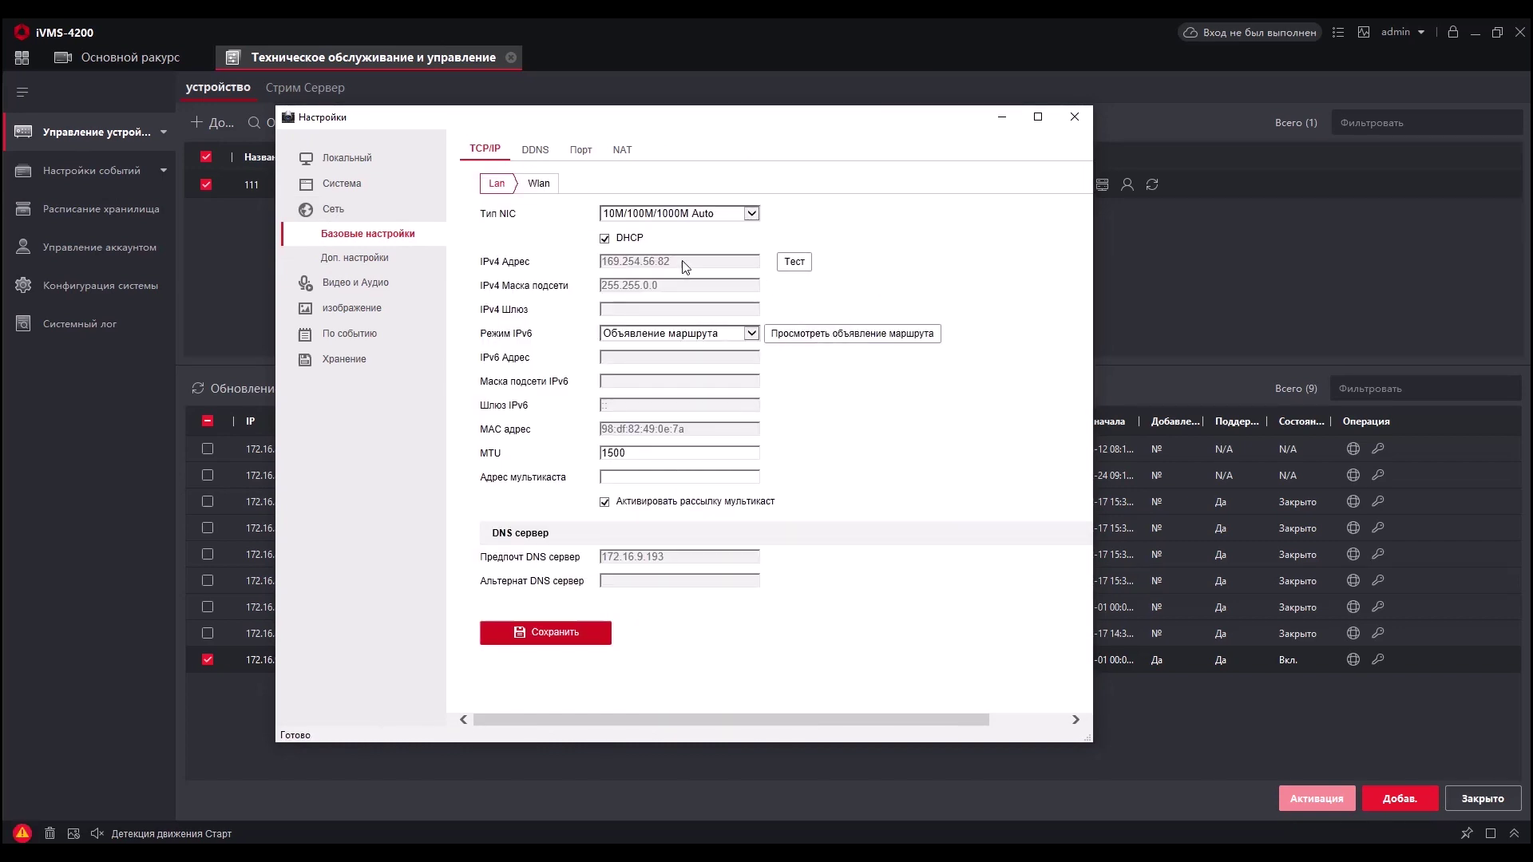
# Step: Check the IPv4 address, then view the main stream: 1920*1080P, 15 fps, H.265, 1229 Kbps
pyautogui.doubleClick(621, 261)
pyautogui.moveTo(677, 128); pyautogui.dragTo(821, 149)
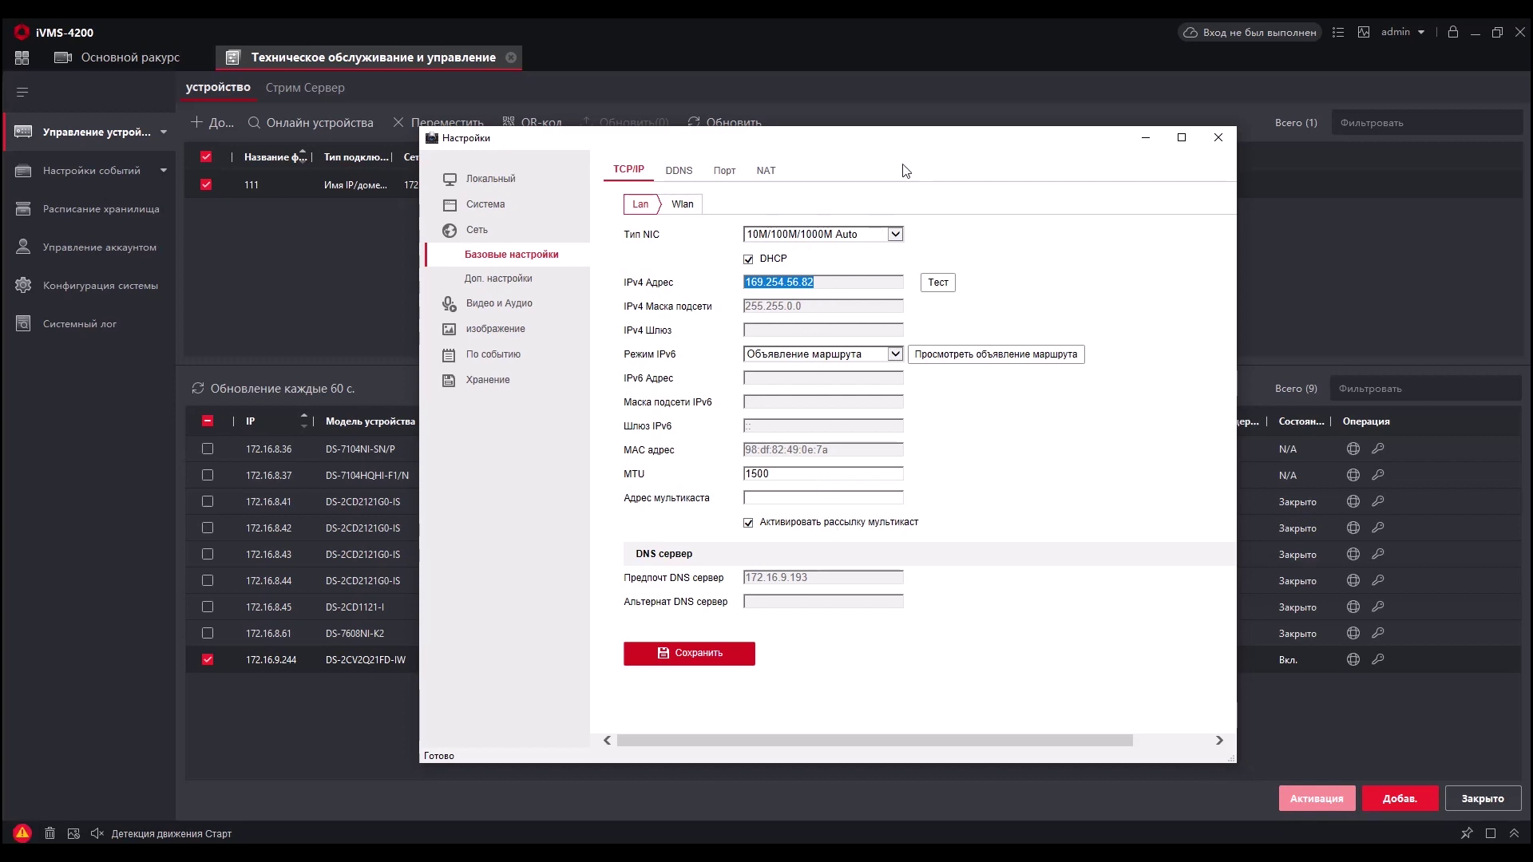
pyautogui.hotkey('ctrl', 'a')
pyautogui.click(994, 231)
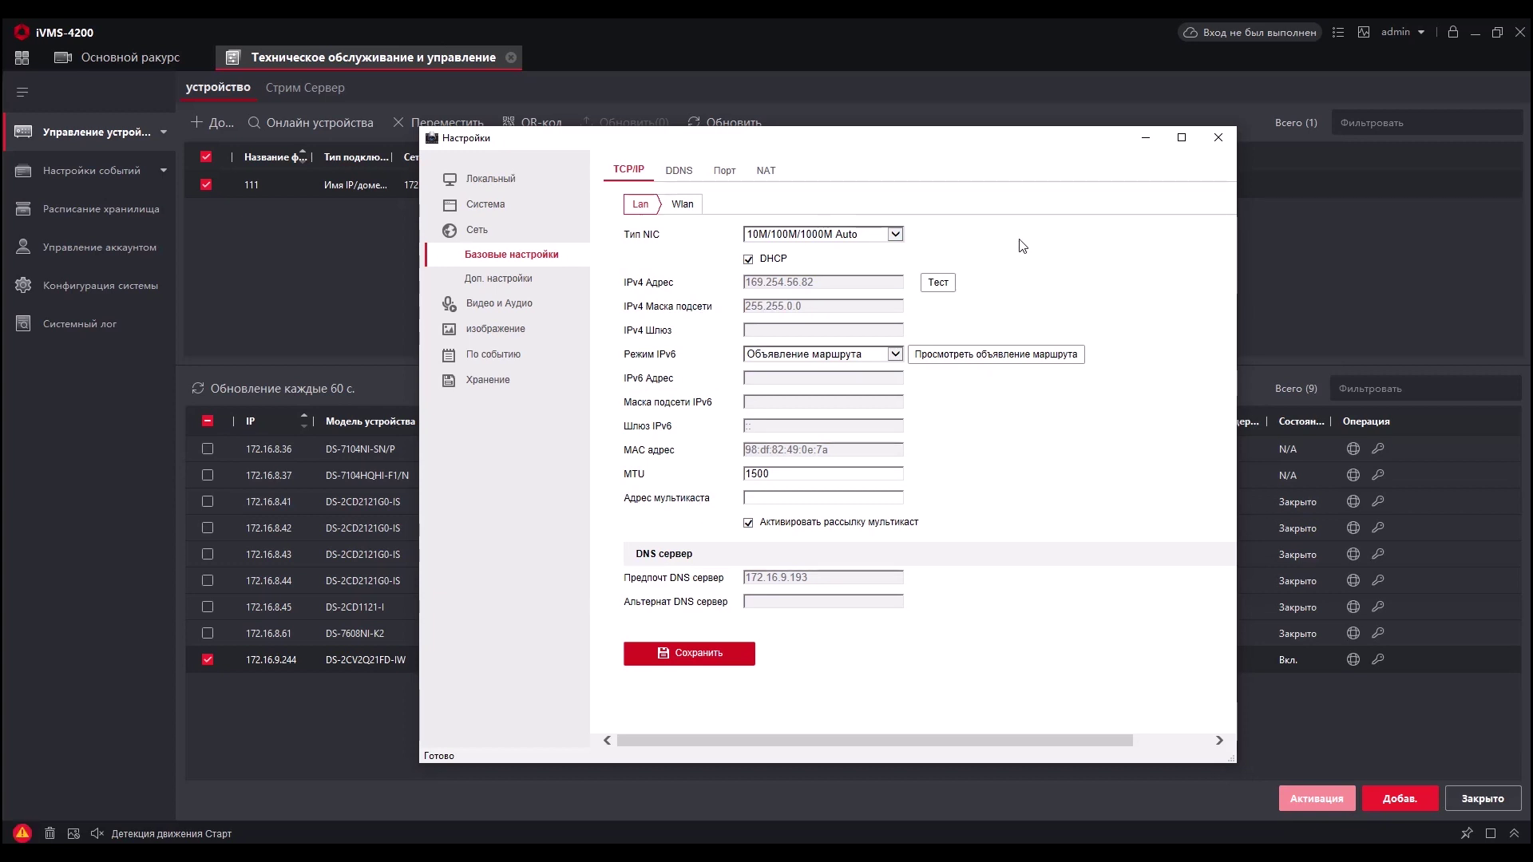
pyautogui.click(729, 661)
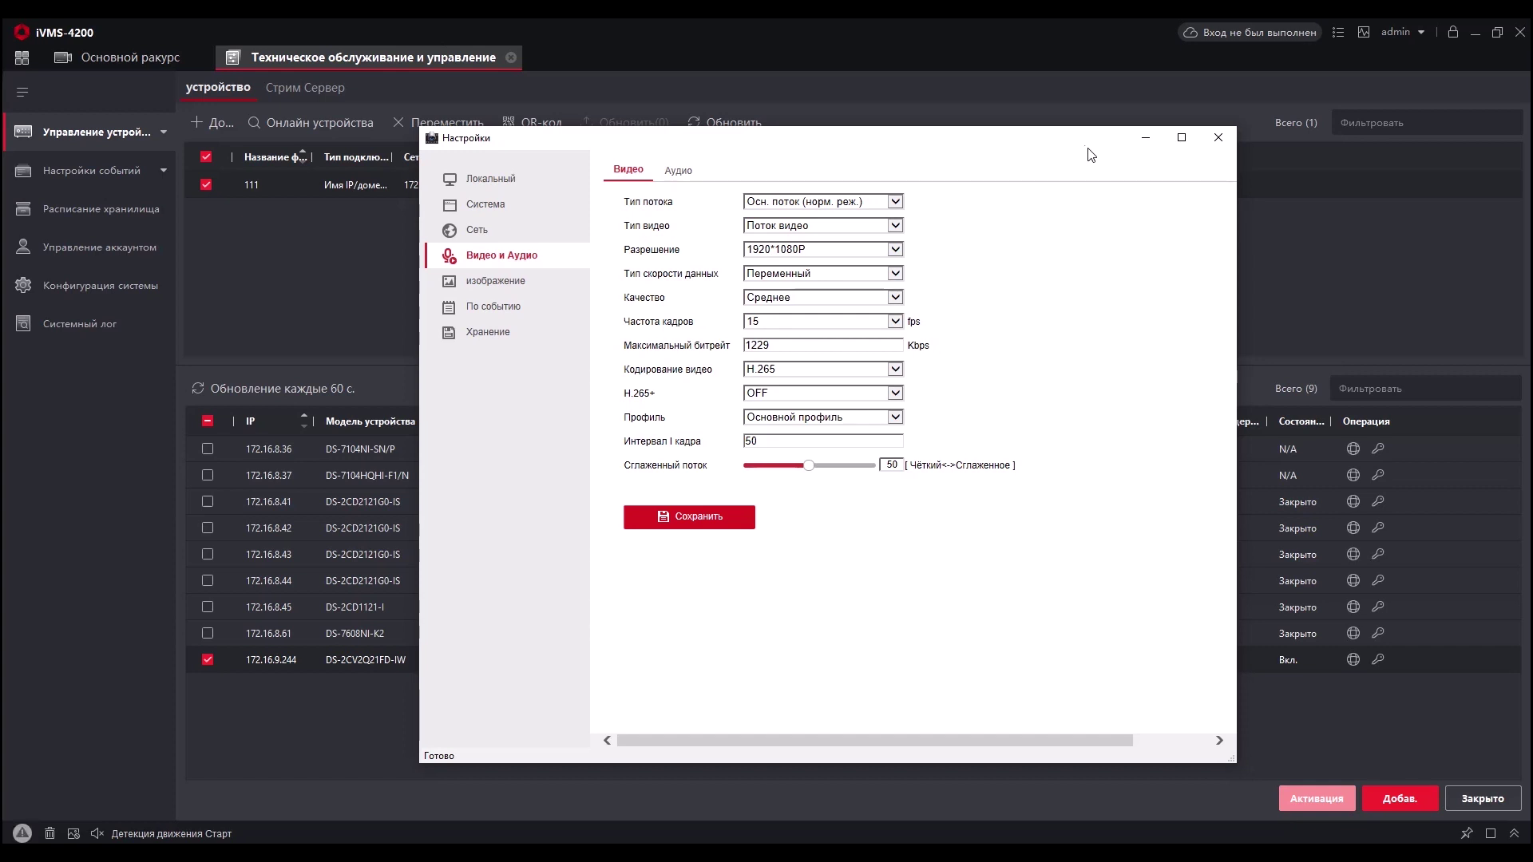
pyautogui.moveTo(1086, 150); pyautogui.dragTo(1008, 111)
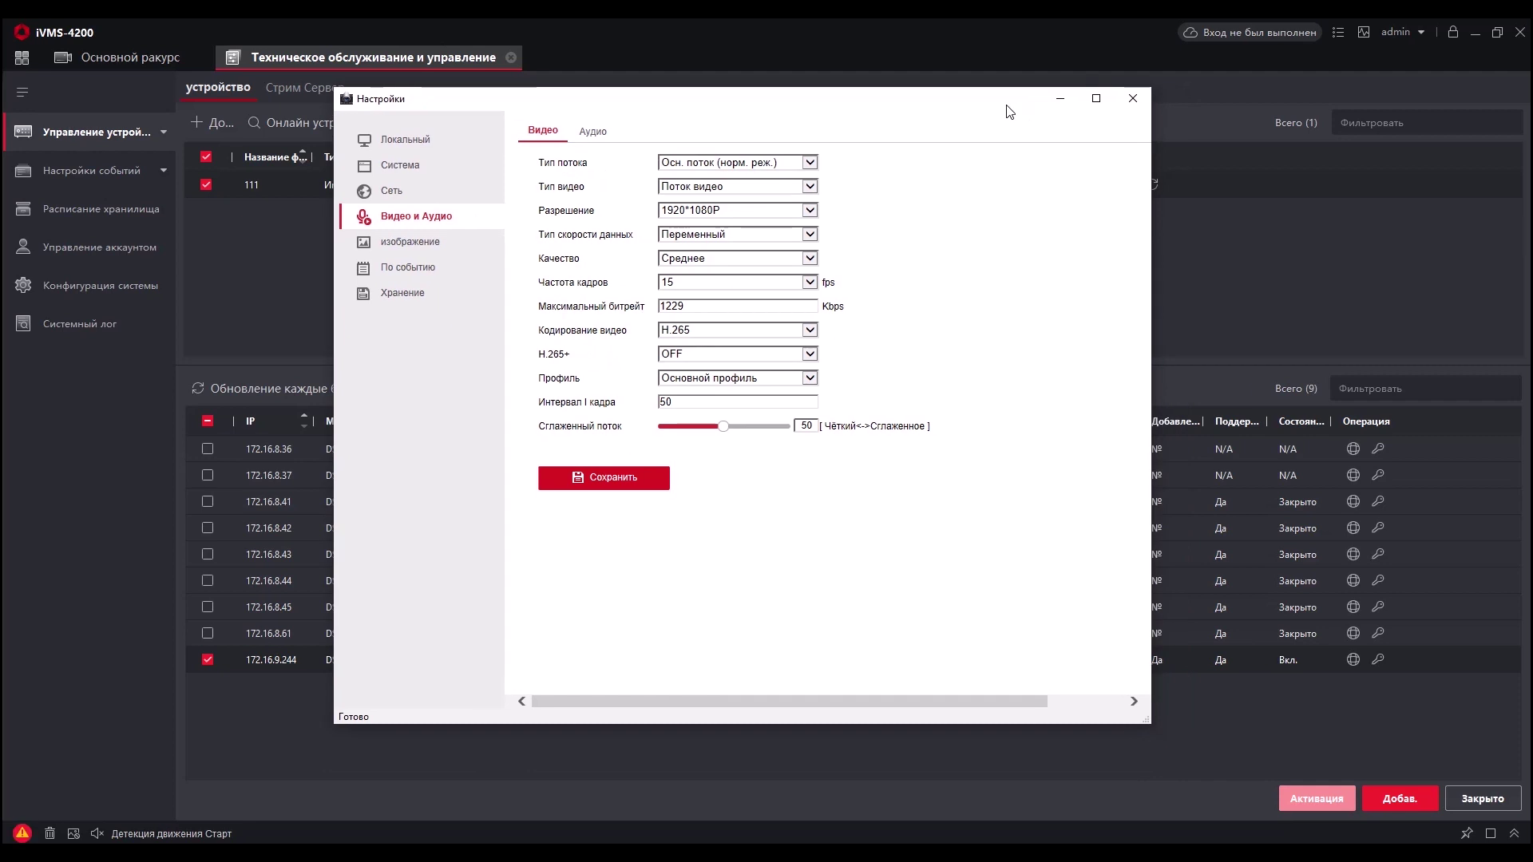
pyautogui.moveTo(1004, 113); pyautogui.dragTo(1095, 130)
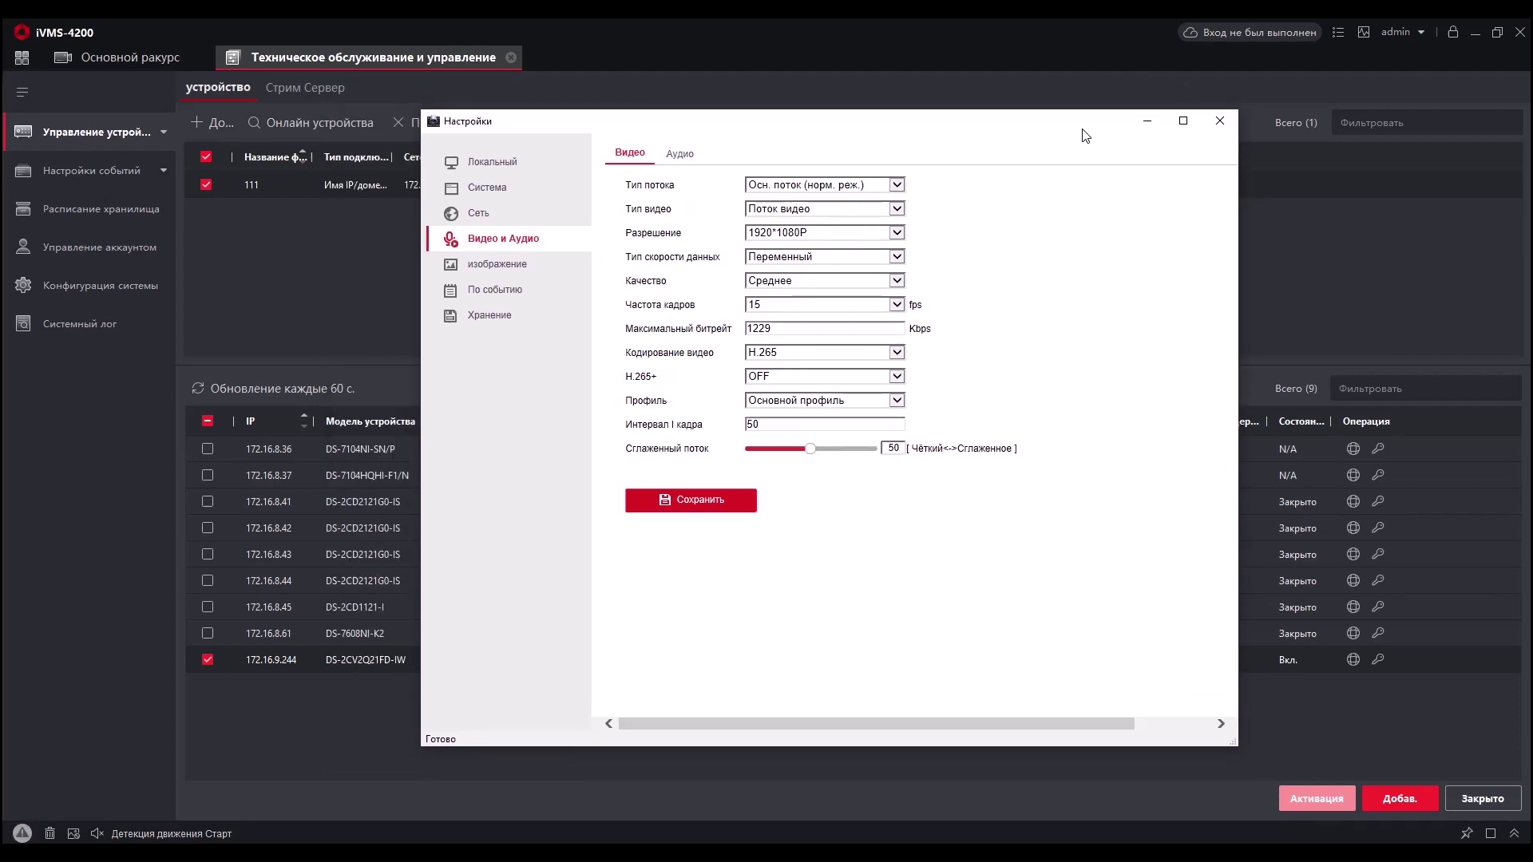